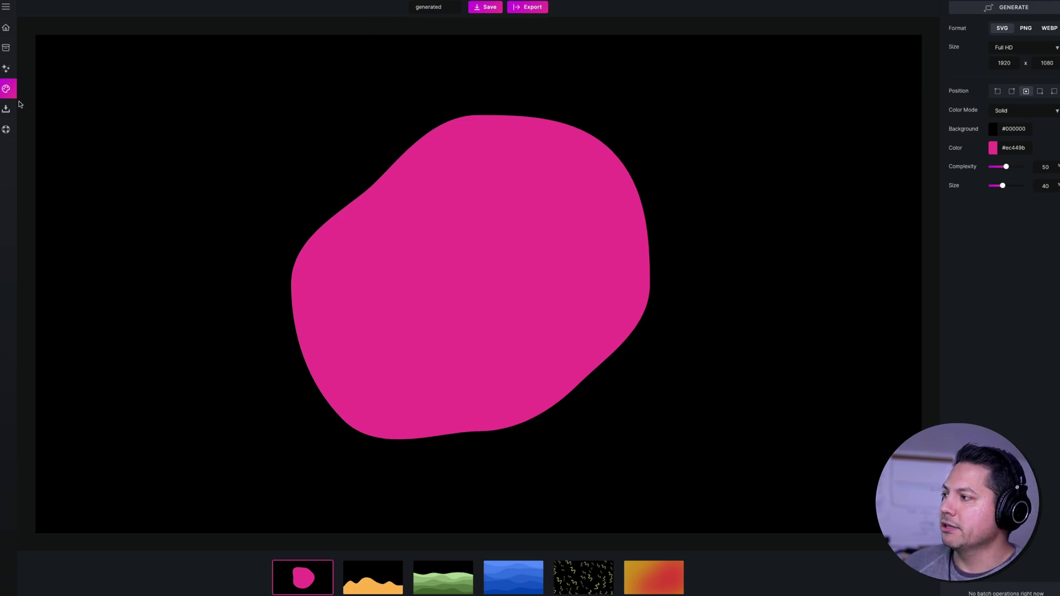
{"action": "mouse_move", "coordinate": [9, 83]}
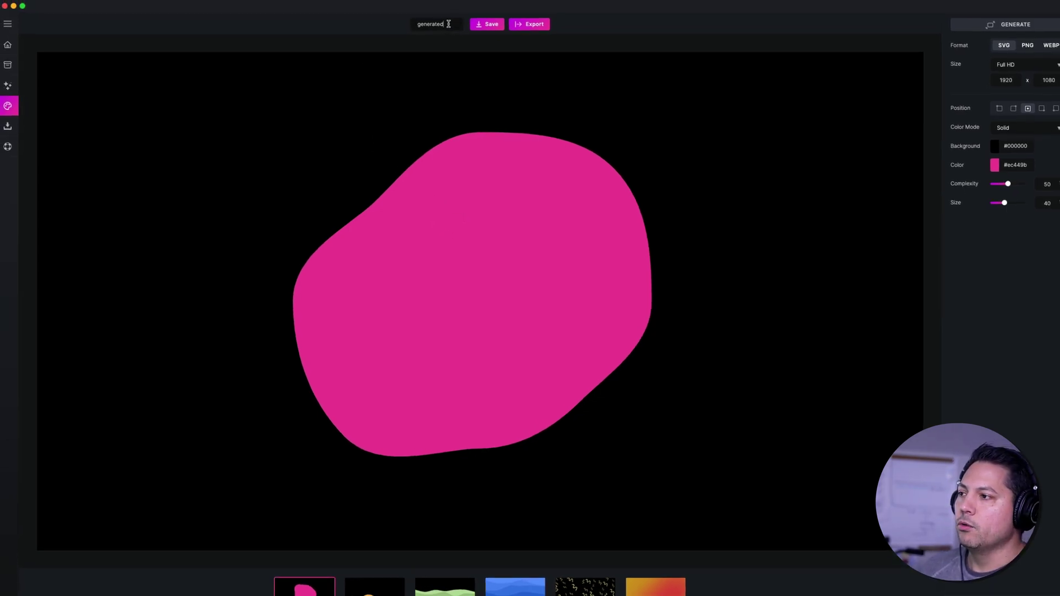
{"action": "left_click_drag", "start_coordinate": [448, 23], "coordinate": [409, 25]}
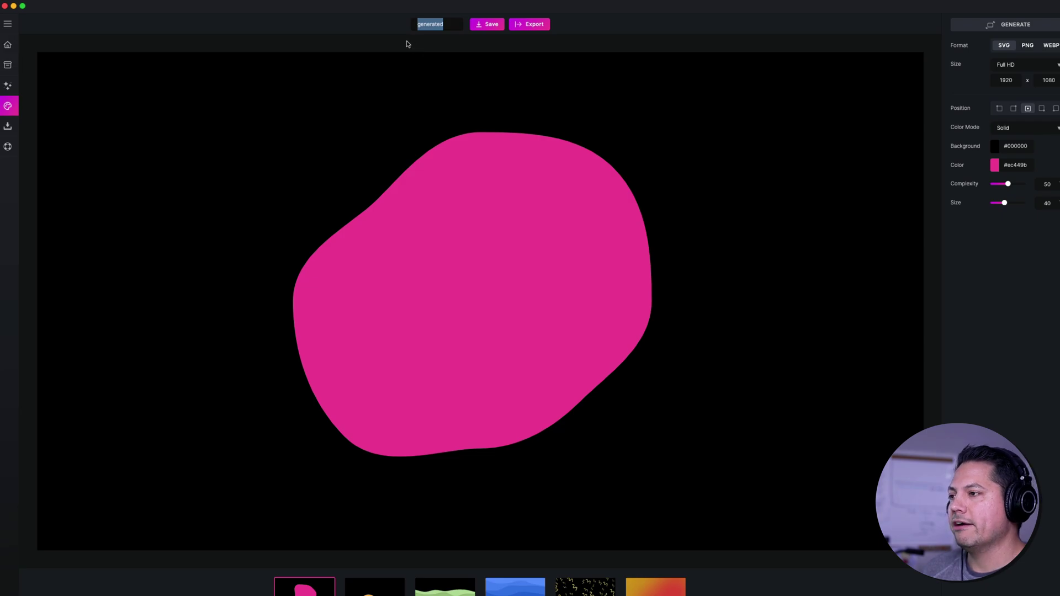
{"action": "left_click", "coordinate": [488, 24]}
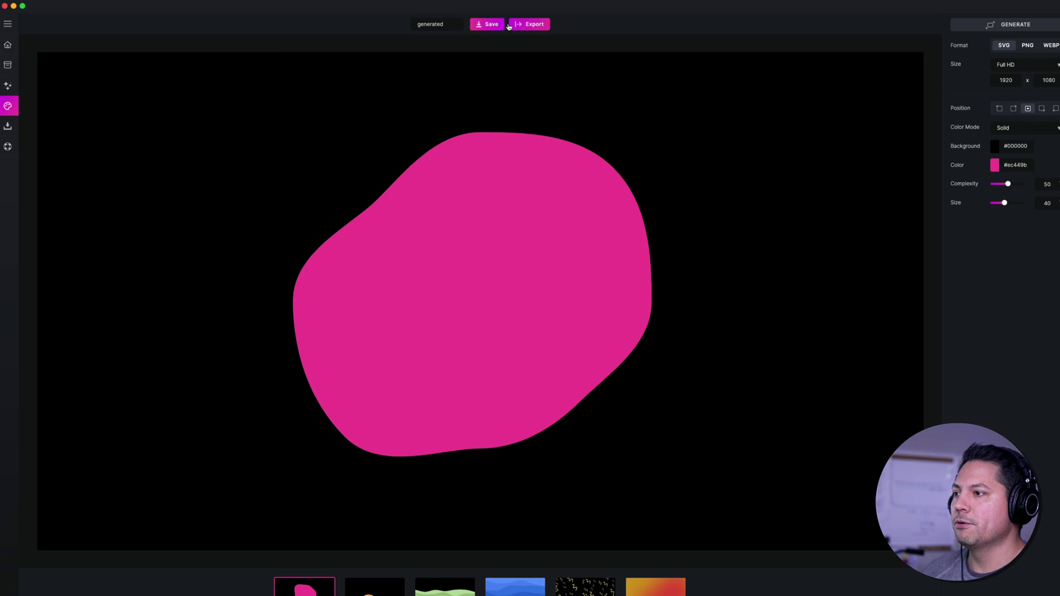
{"action": "left_click", "coordinate": [610, 28]}
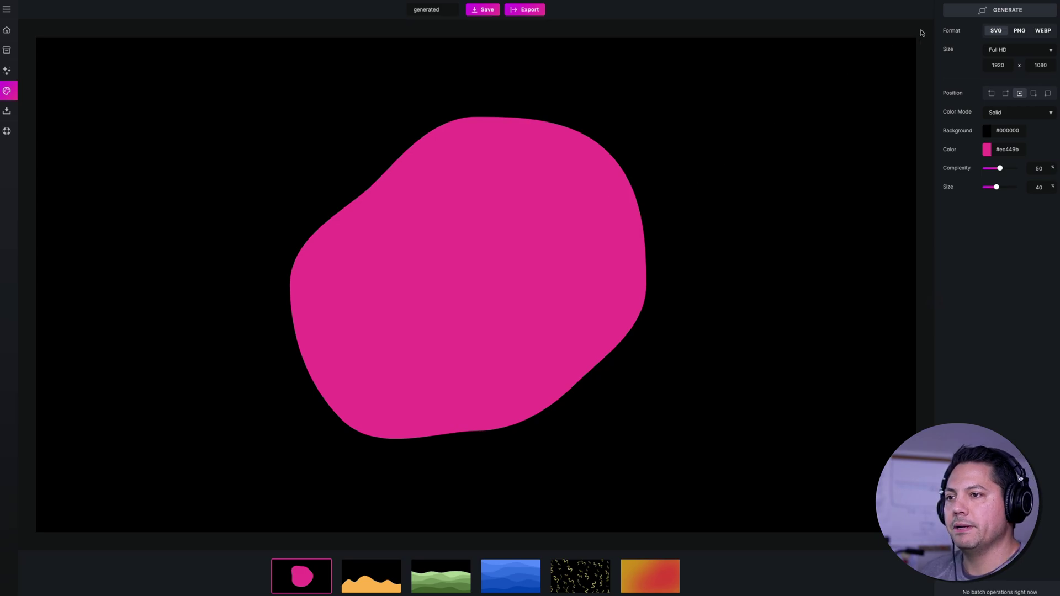
- Generate several new random variations of the pink blob shape
{"action": "left_click", "coordinate": [1018, 11]}
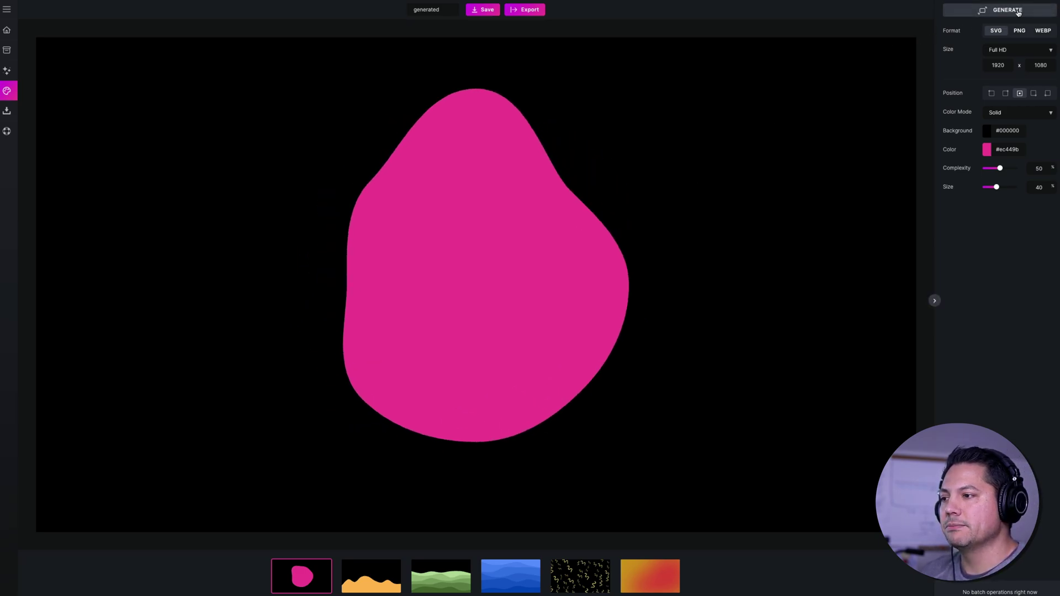
{"action": "left_click", "coordinate": [1018, 11]}
{"action": "left_click", "coordinate": [1018, 11]}
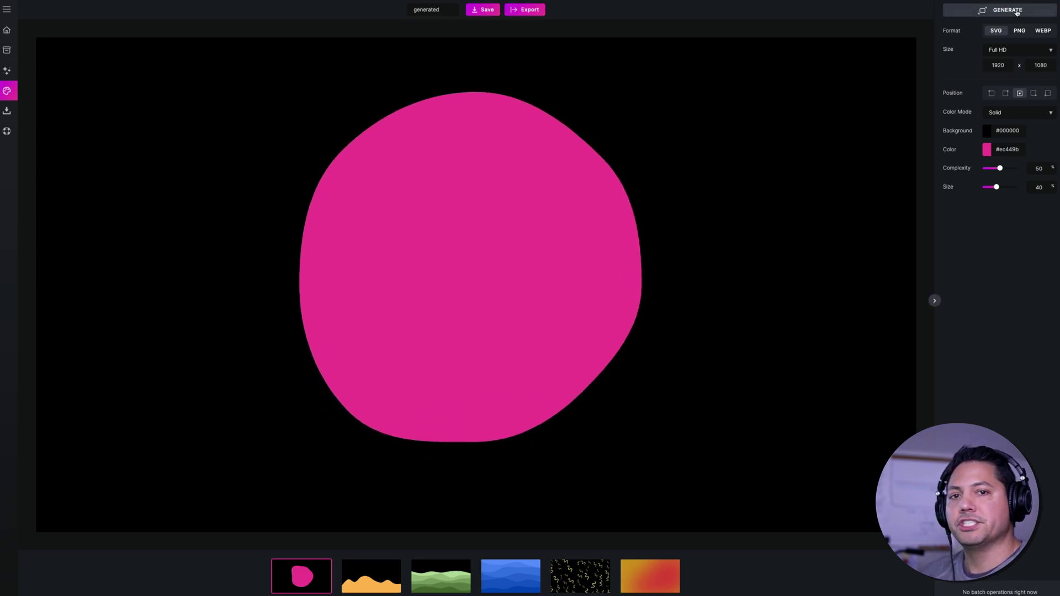
{"action": "left_click", "coordinate": [1017, 12]}
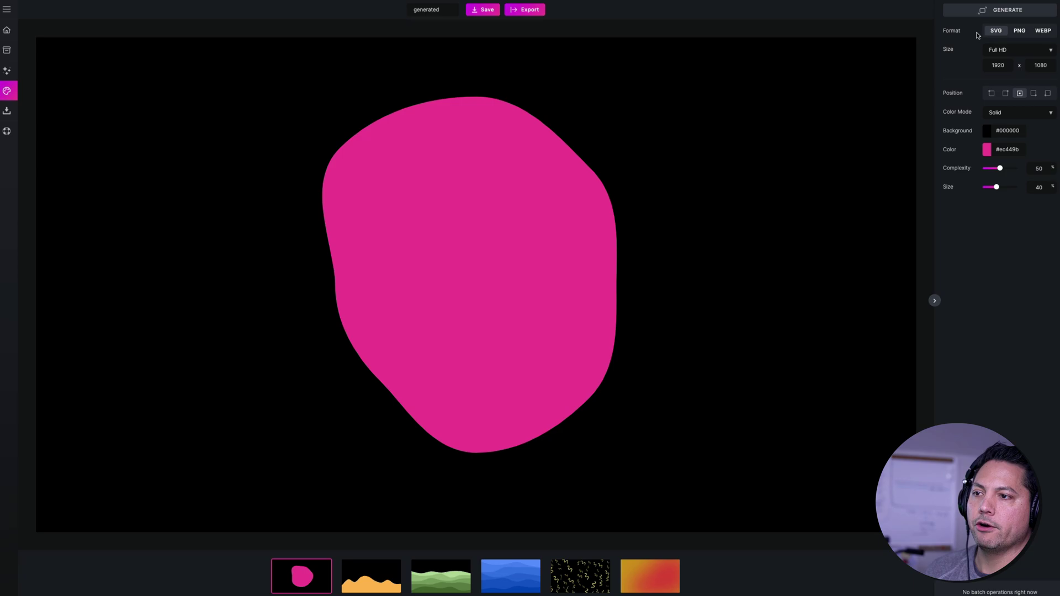
- Switch the output format to PNG and WEBP and return it to SVG
{"action": "left_click", "coordinate": [1021, 34]}
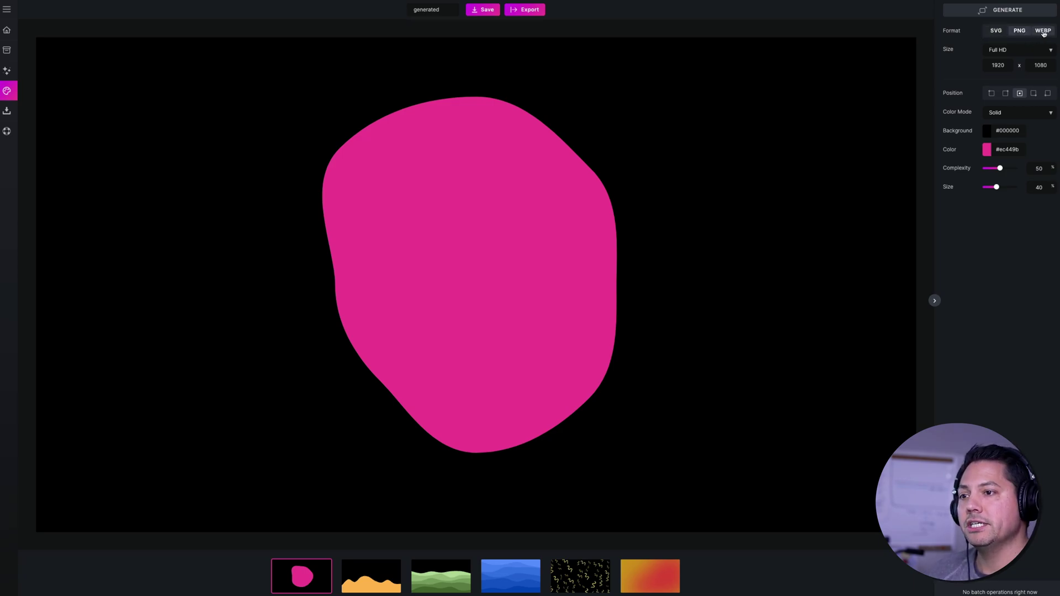
{"action": "left_click", "coordinate": [1045, 35]}
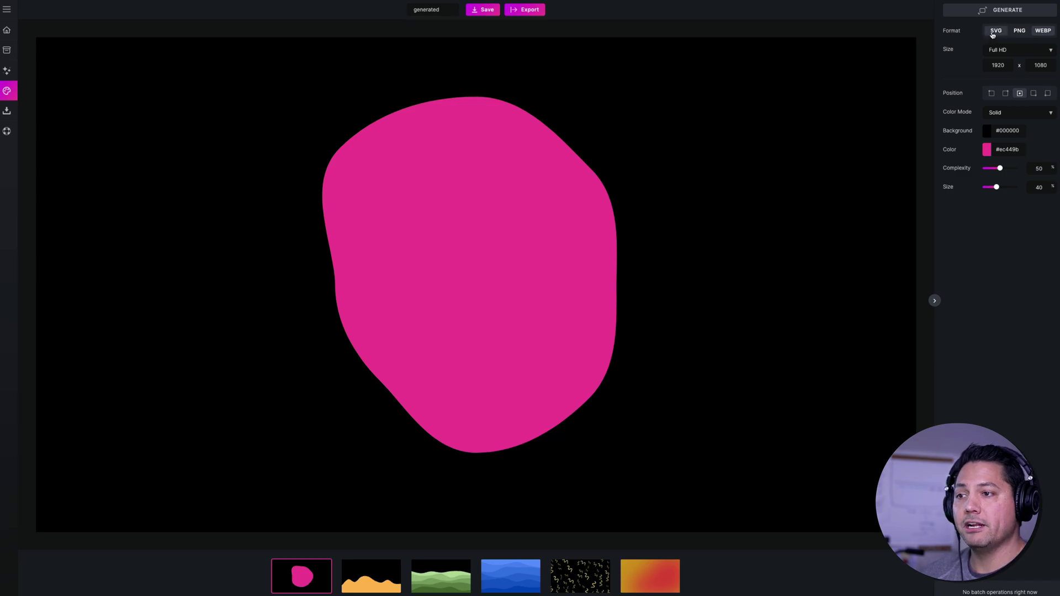
{"action": "left_click", "coordinate": [993, 35]}
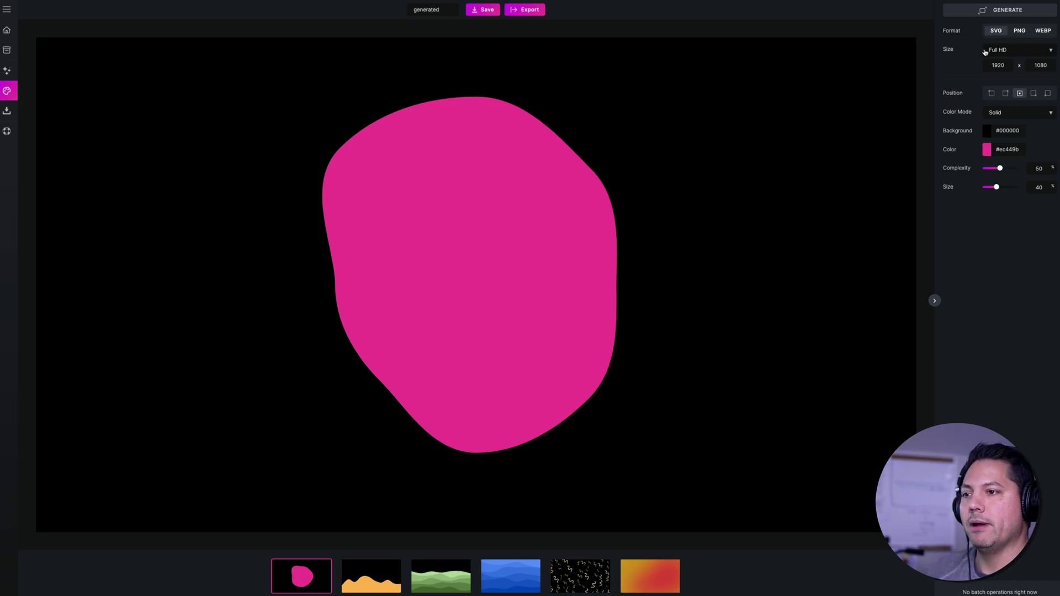
{"action": "left_click", "coordinate": [1013, 51]}
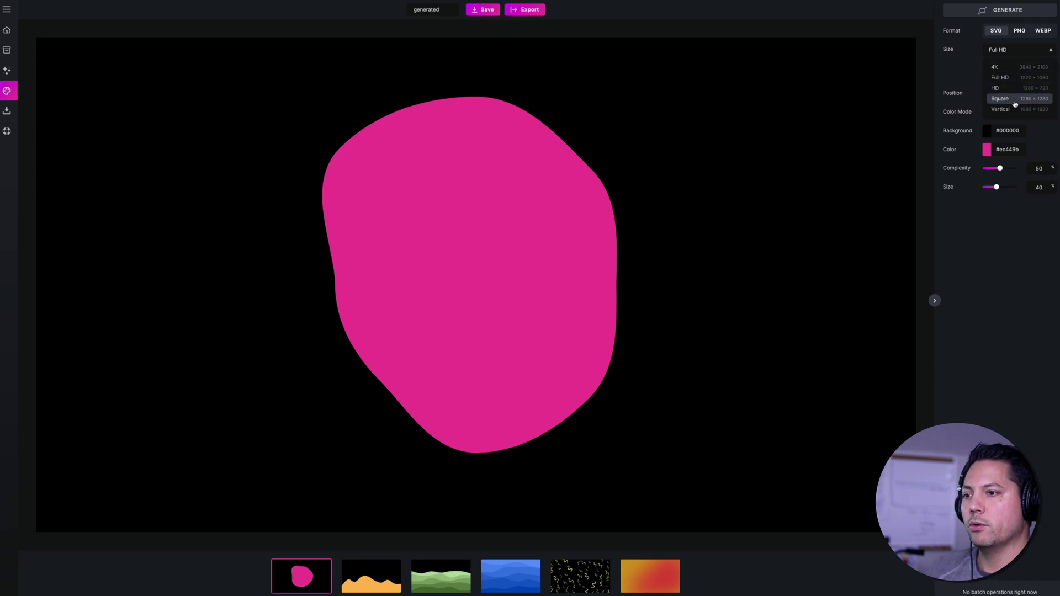
{"action": "left_click", "coordinate": [975, 79]}
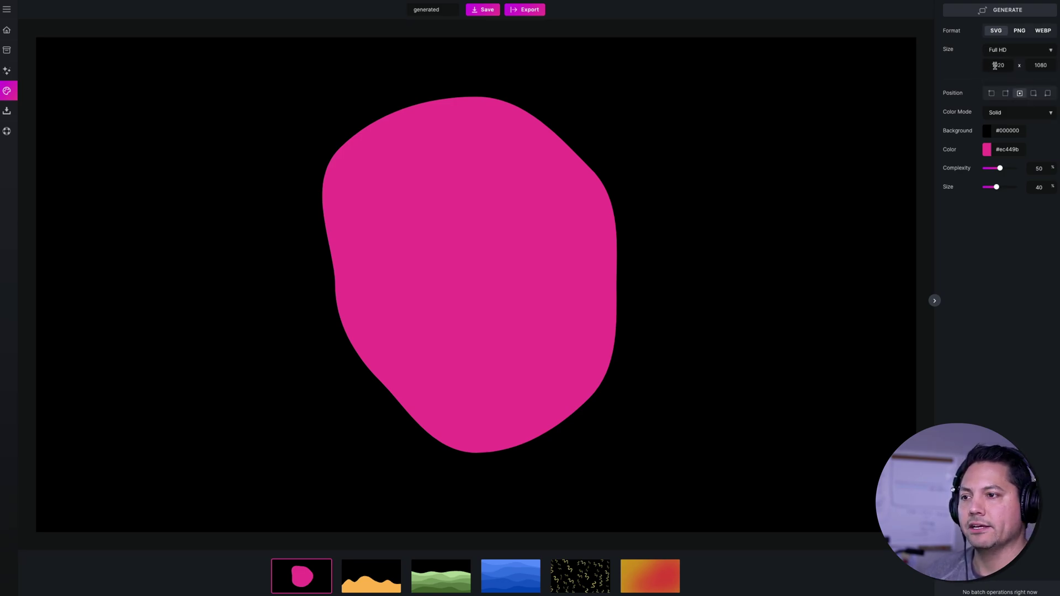
{"action": "double_click", "coordinate": [992, 65]}
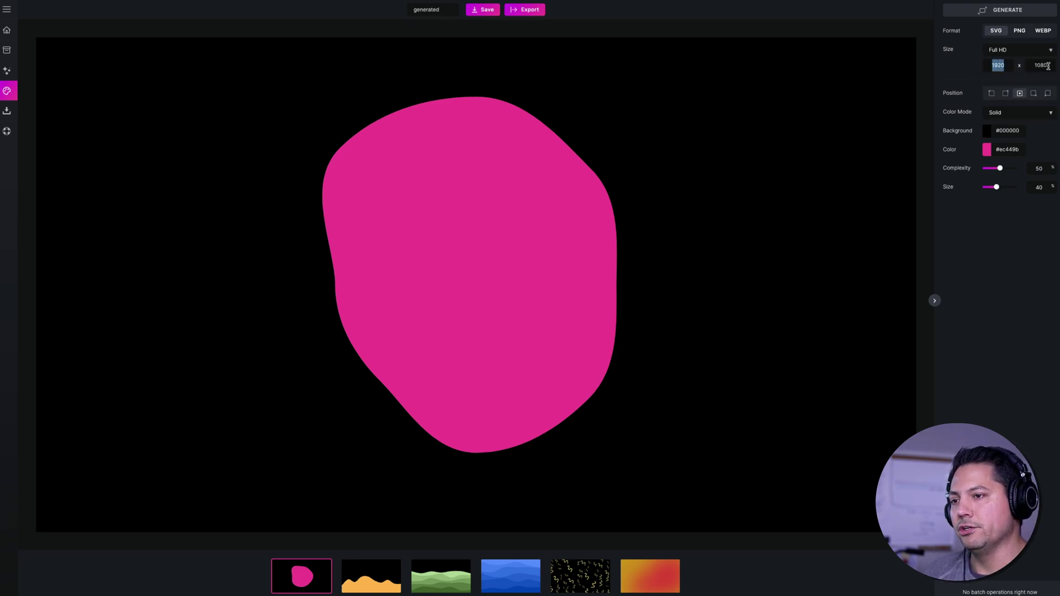
{"action": "left_click", "coordinate": [1048, 65]}
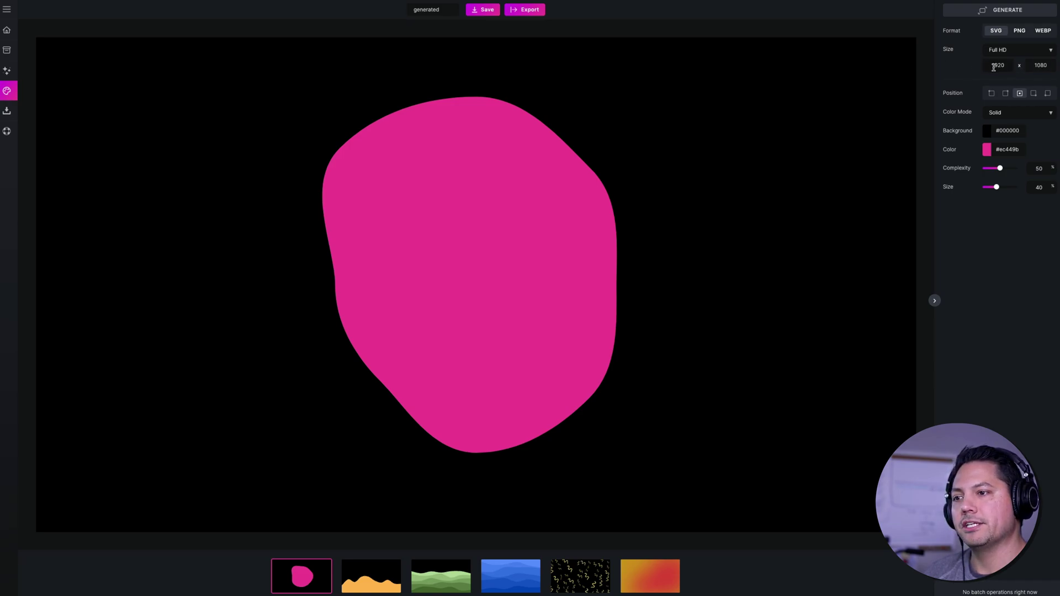
- Try the blob in each corner of the canvas and return it to the center position
{"action": "left_click", "coordinate": [991, 94]}
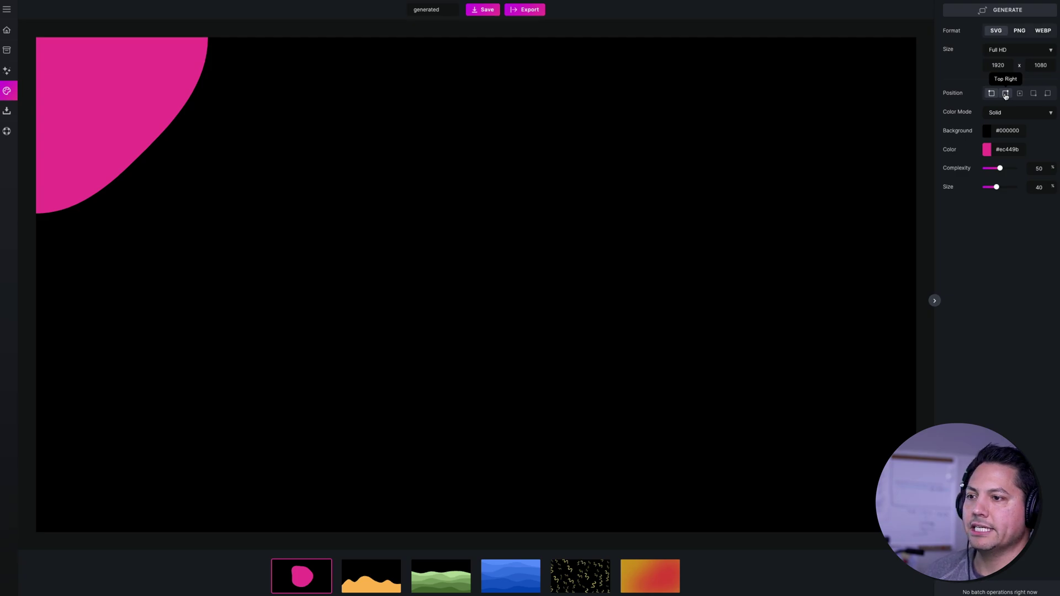
{"action": "left_click", "coordinate": [1005, 94]}
{"action": "left_click", "coordinate": [1020, 93]}
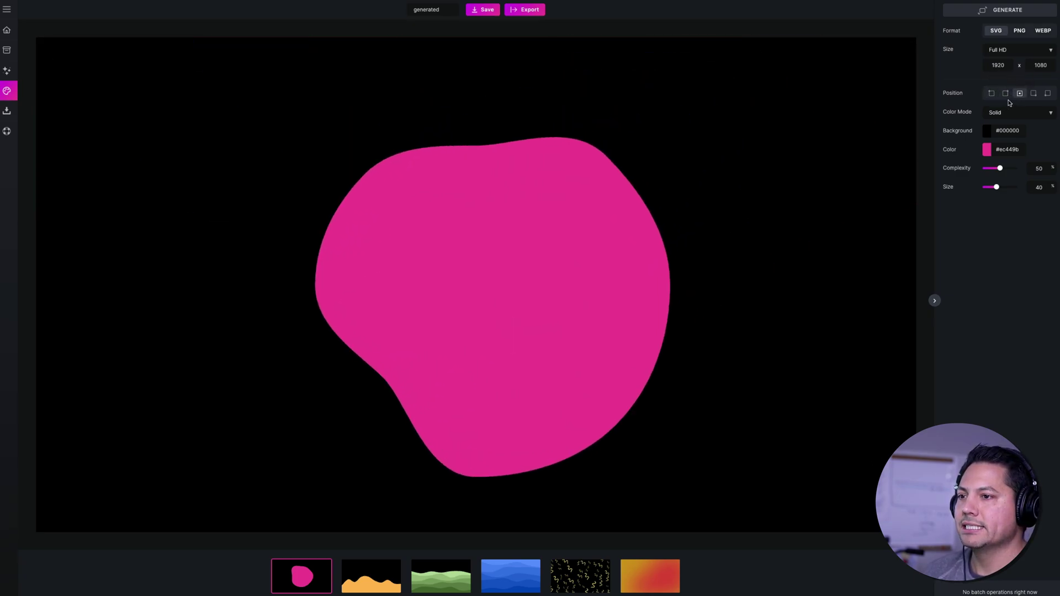
{"action": "left_click", "coordinate": [1034, 94]}
{"action": "left_click", "coordinate": [1048, 94]}
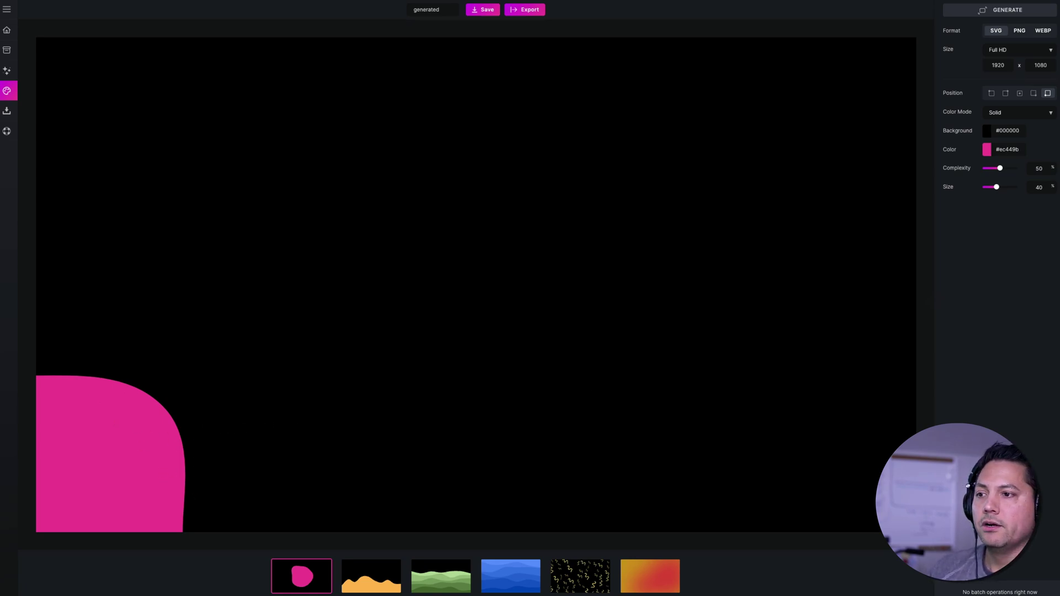
{"action": "left_click", "coordinate": [1006, 92]}
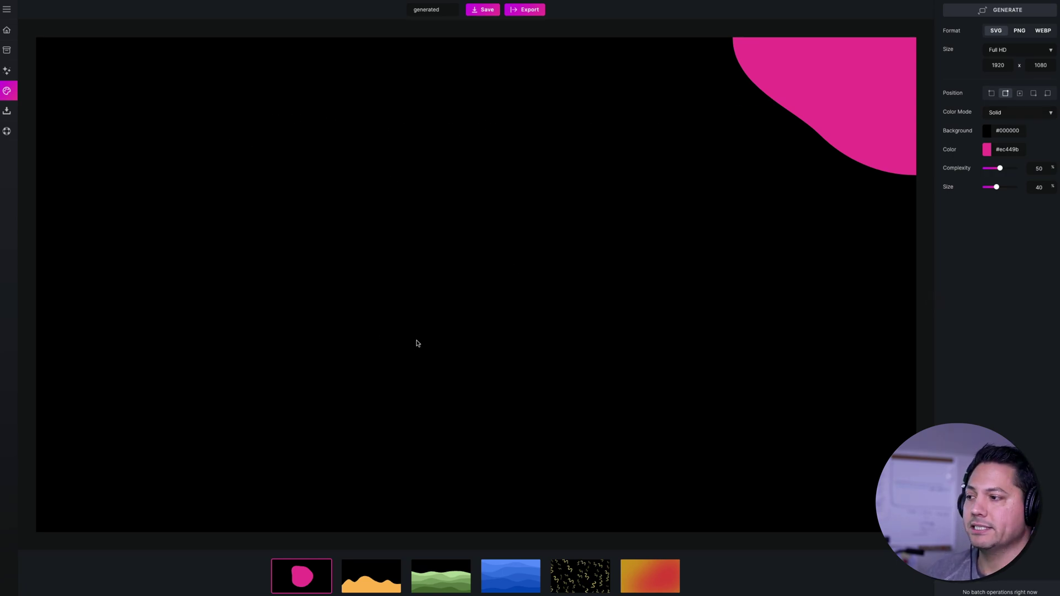
{"action": "left_click", "coordinate": [991, 93]}
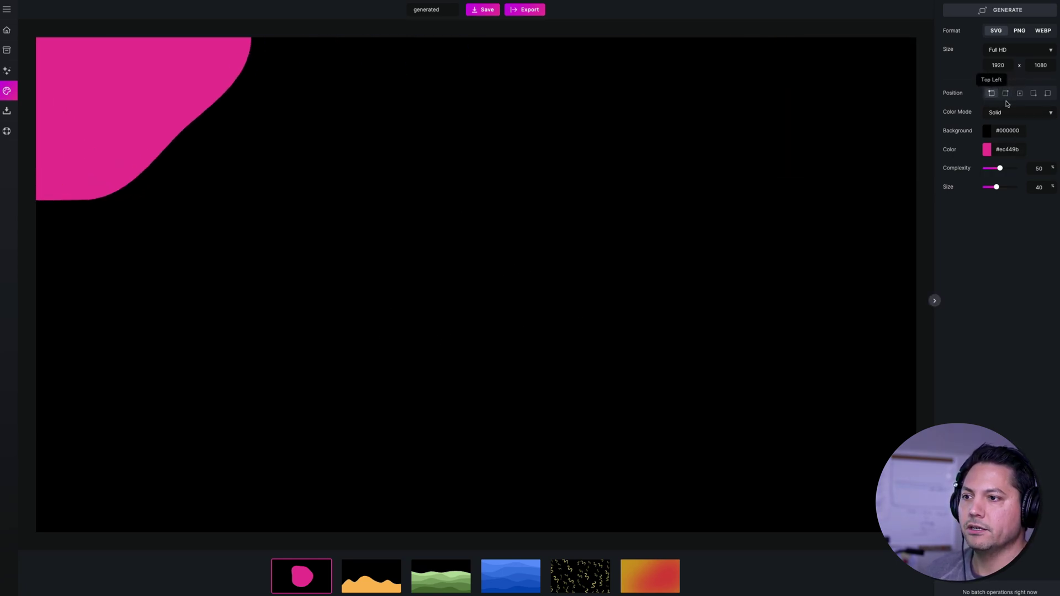
{"action": "left_click", "coordinate": [1020, 93]}
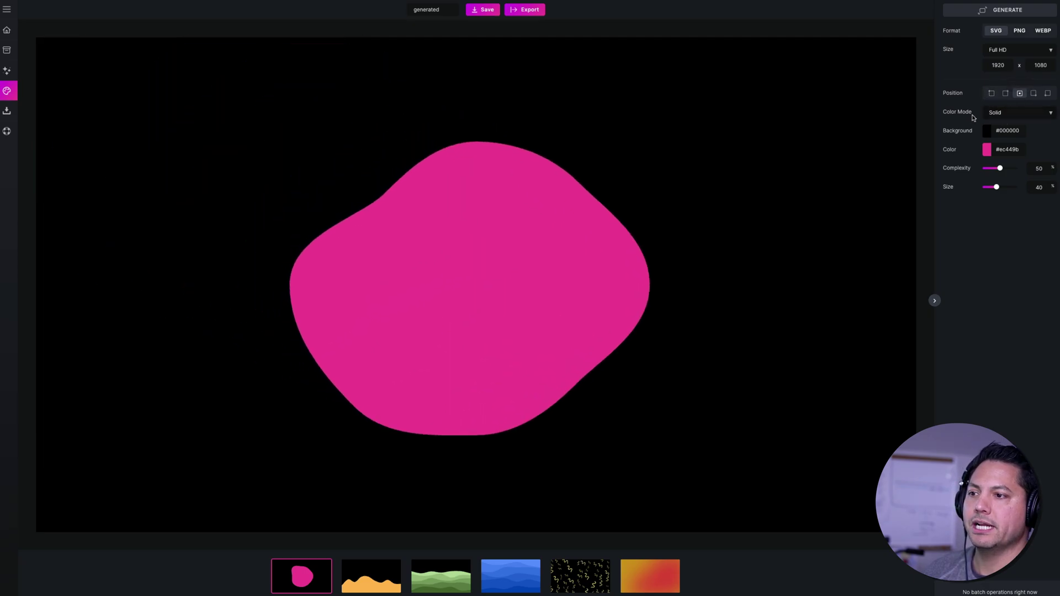
- Try the Linear and Radial color modes on the blob and return to Solid
{"action": "left_click", "coordinate": [1003, 115]}
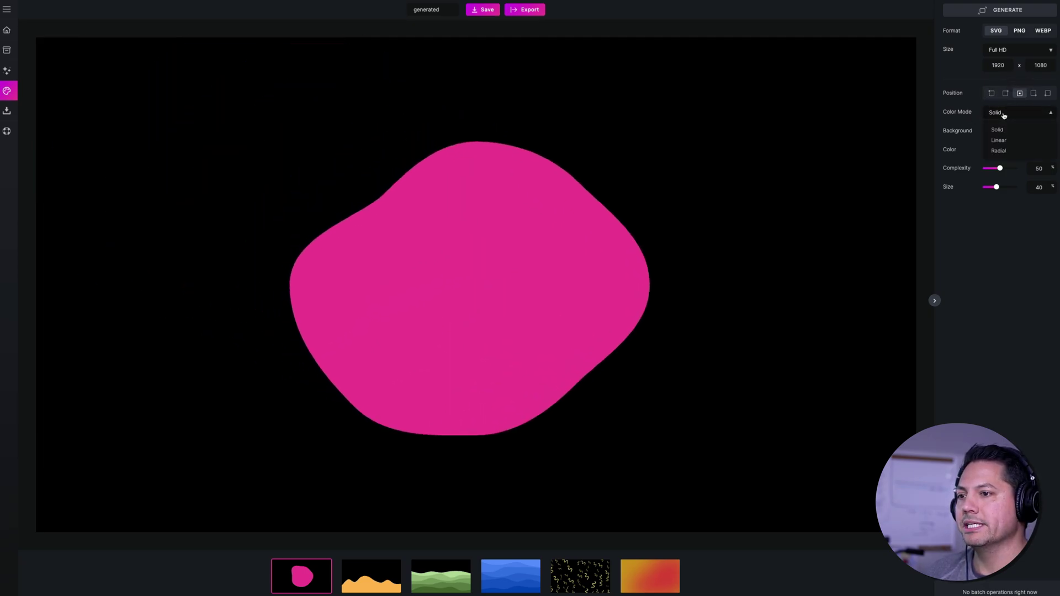
{"action": "left_click", "coordinate": [999, 140]}
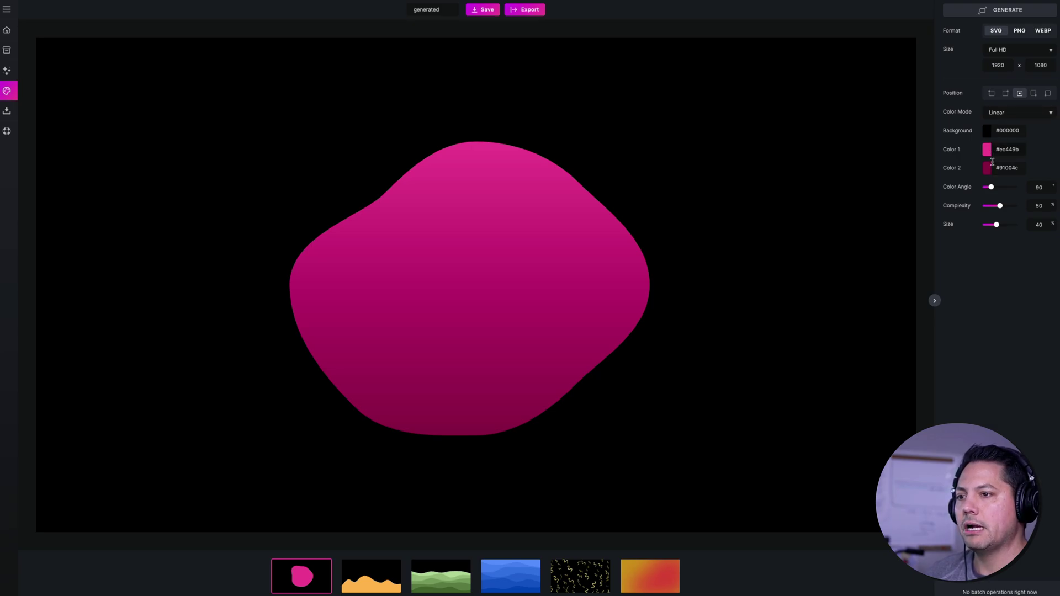
{"action": "left_click", "coordinate": [1001, 113]}
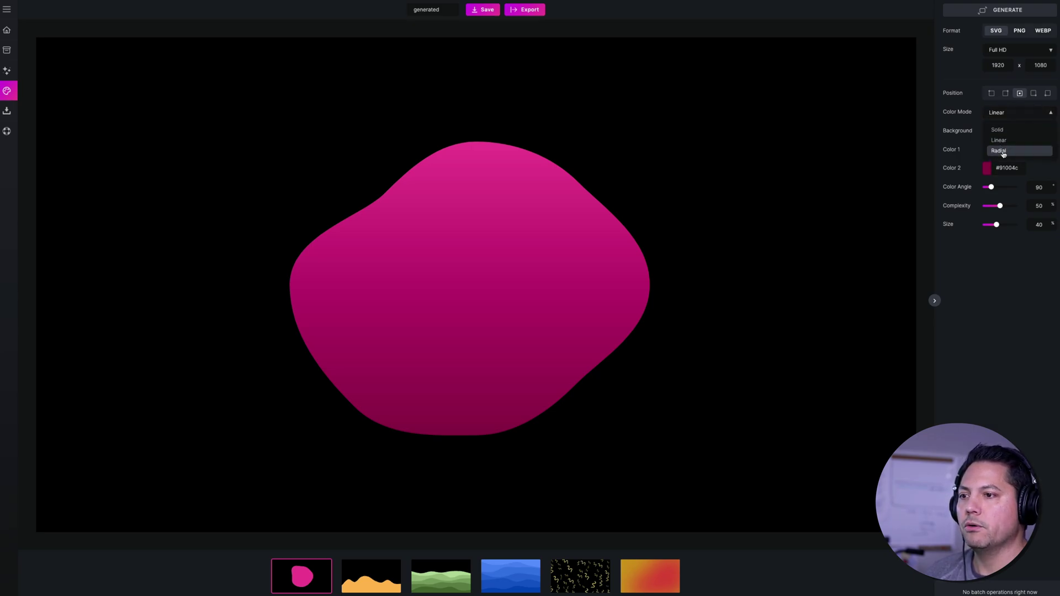
{"action": "left_click", "coordinate": [999, 148]}
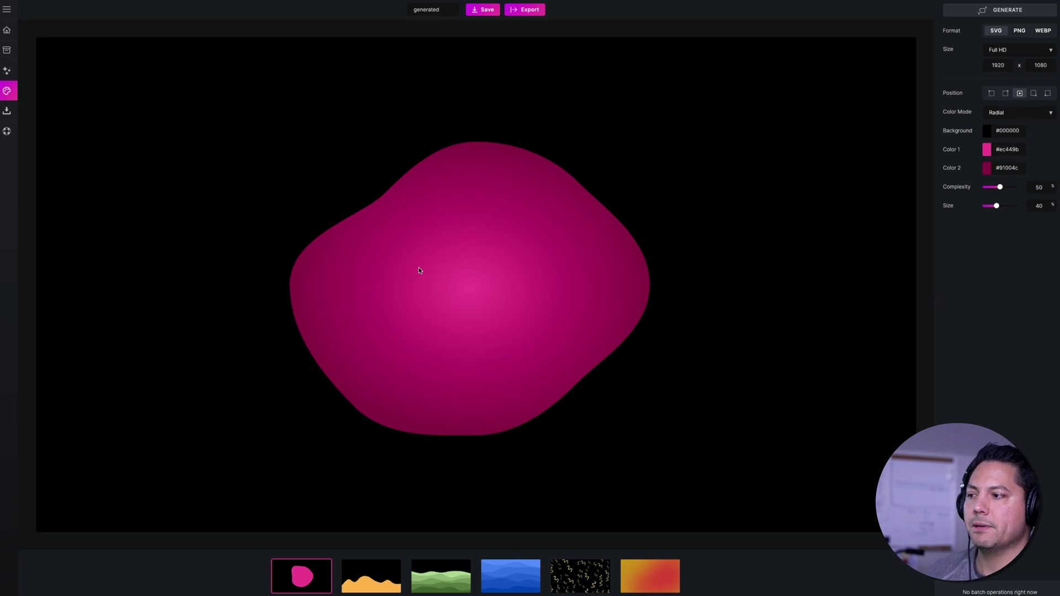
{"action": "left_click", "coordinate": [1007, 114]}
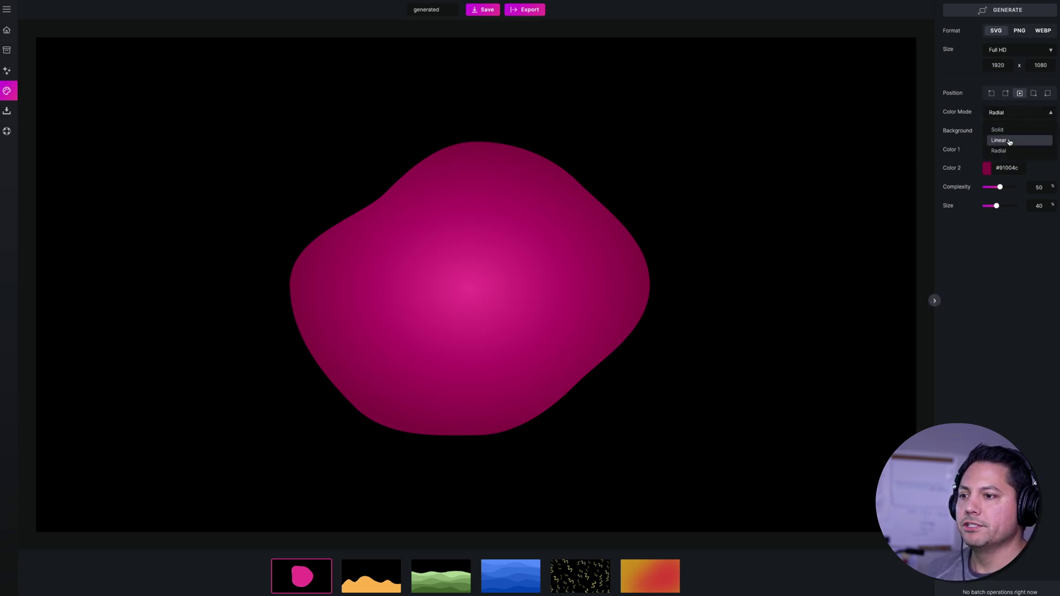
{"action": "left_click", "coordinate": [1004, 131]}
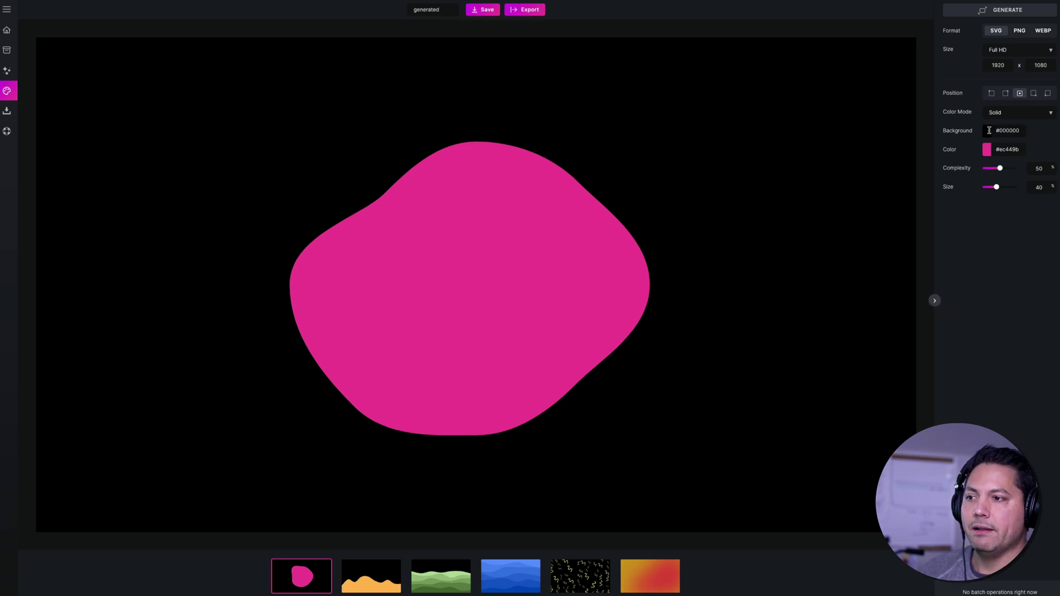
- Change the background color to near-white #fdfdfd
{"action": "left_click", "coordinate": [987, 132]}
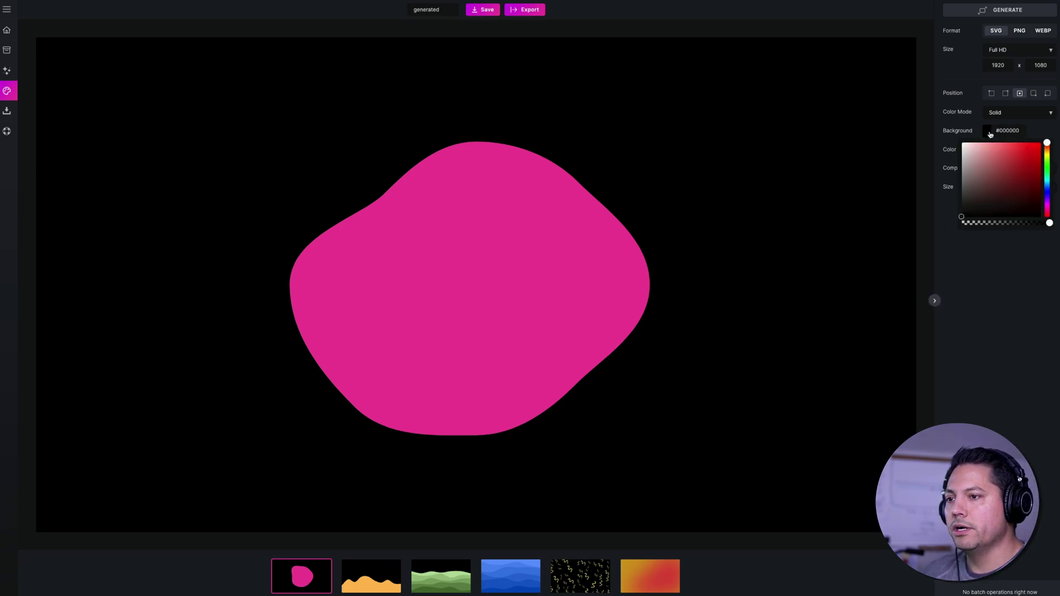
{"action": "left_click_drag", "start_coordinate": [969, 152], "coordinate": [960, 145]}
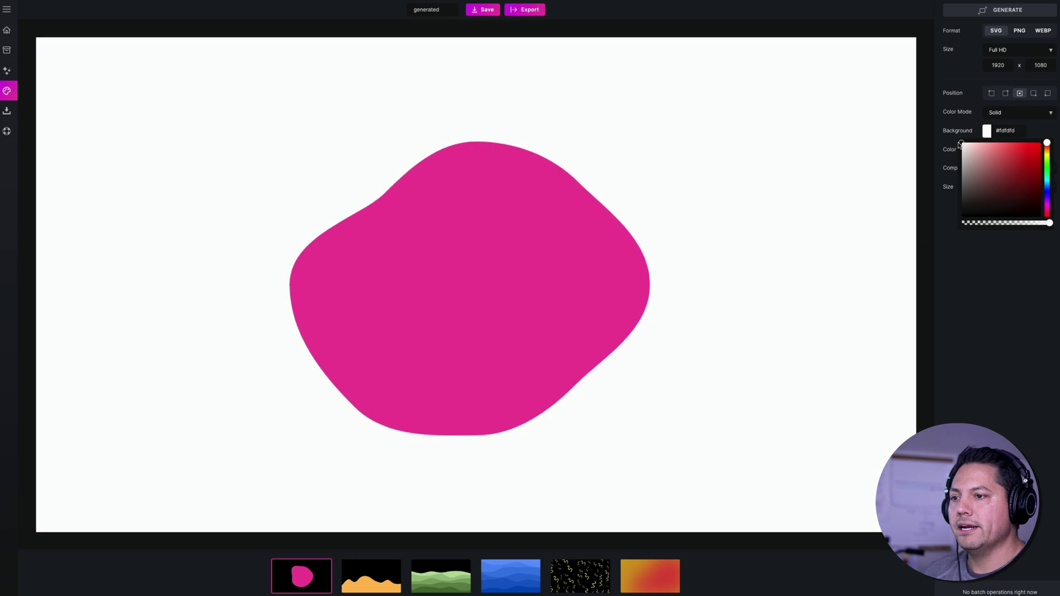
{"action": "left_click", "coordinate": [1045, 128]}
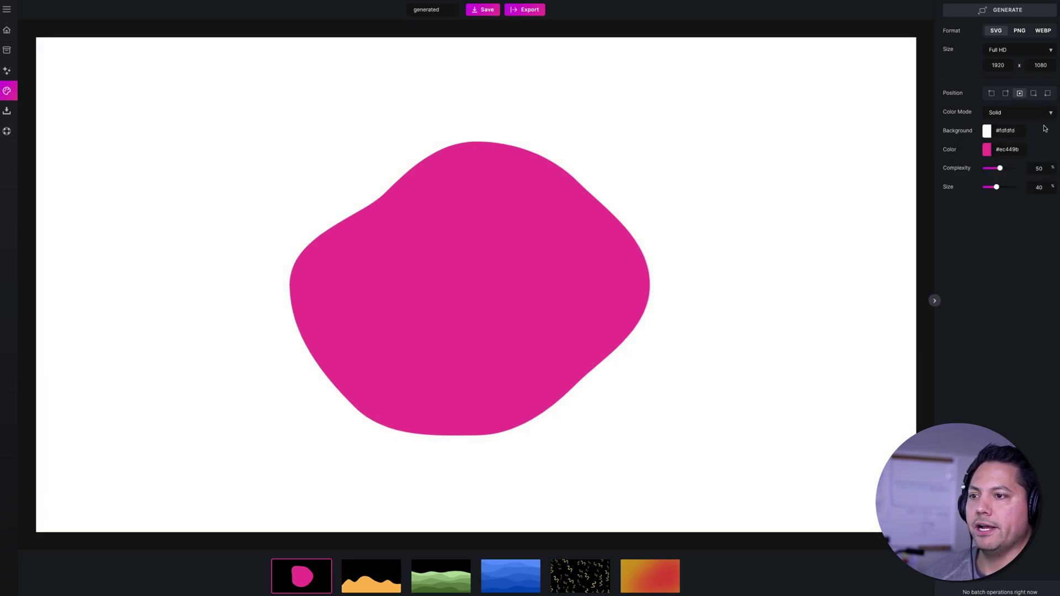
- Change the blob's color to blue #1f57c5
{"action": "left_click", "coordinate": [988, 155]}
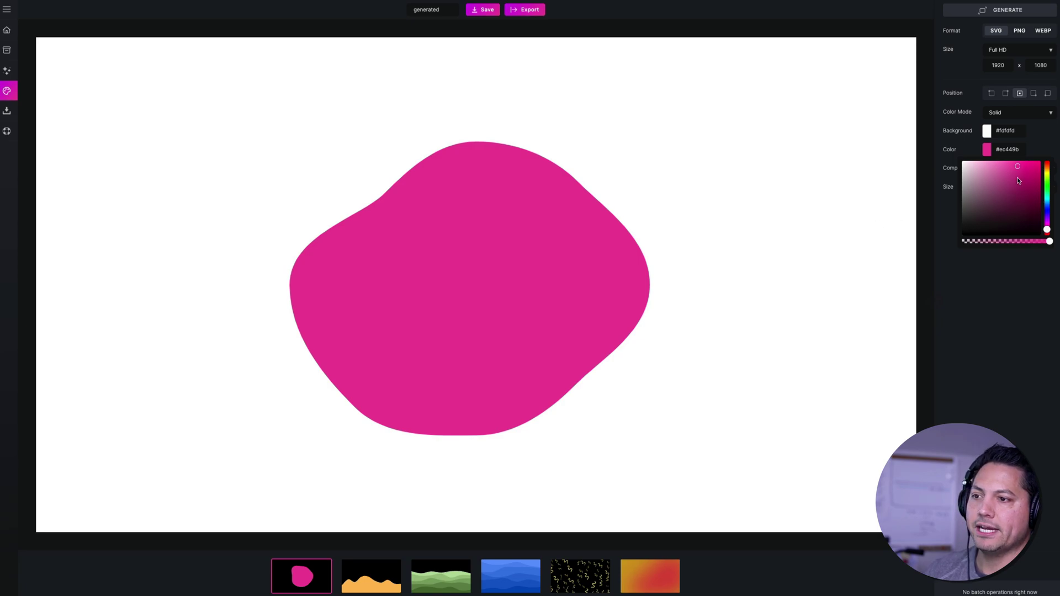
{"action": "mouse_move", "coordinate": [1019, 180]}
{"action": "left_mouse_down"}
{"action": "mouse_move", "coordinate": [1016, 207]}
{"action": "mouse_move", "coordinate": [1030, 181]}
{"action": "left_mouse_up"}
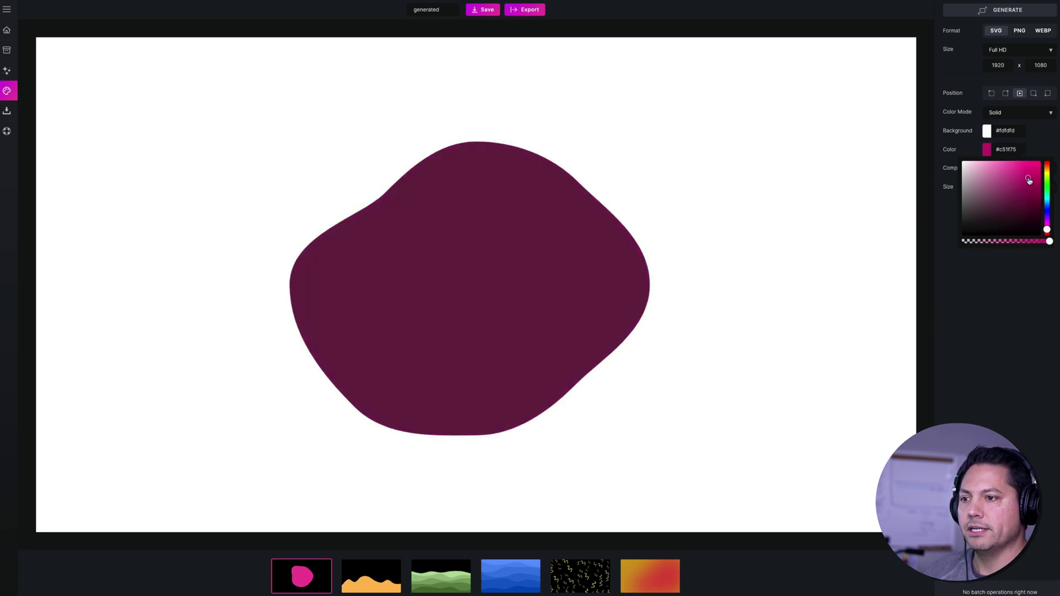
{"action": "left_click_drag", "start_coordinate": [1047, 229], "coordinate": [1048, 209]}
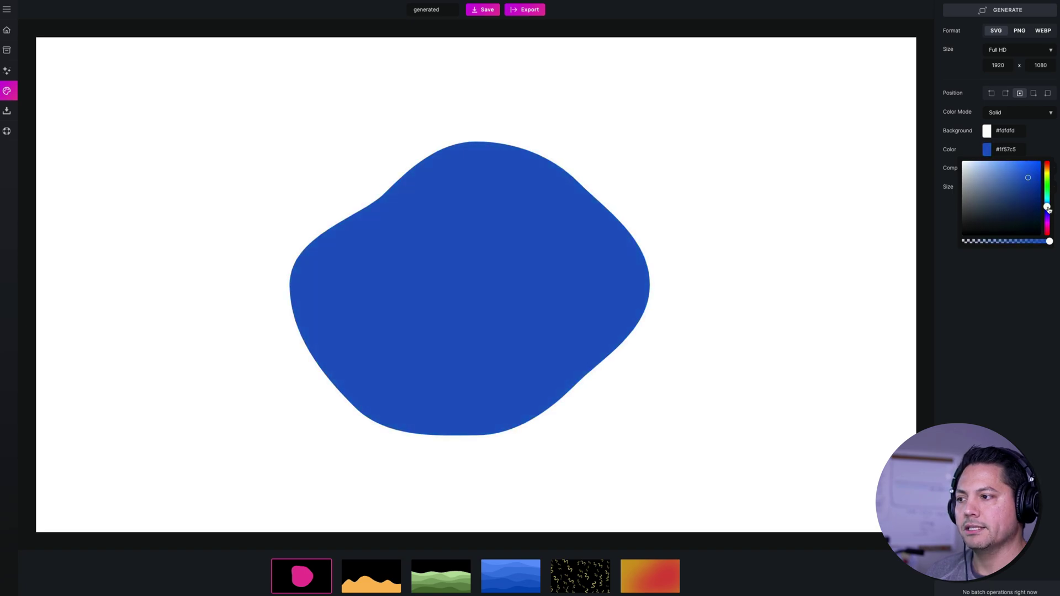
{"action": "left_click", "coordinate": [1036, 131]}
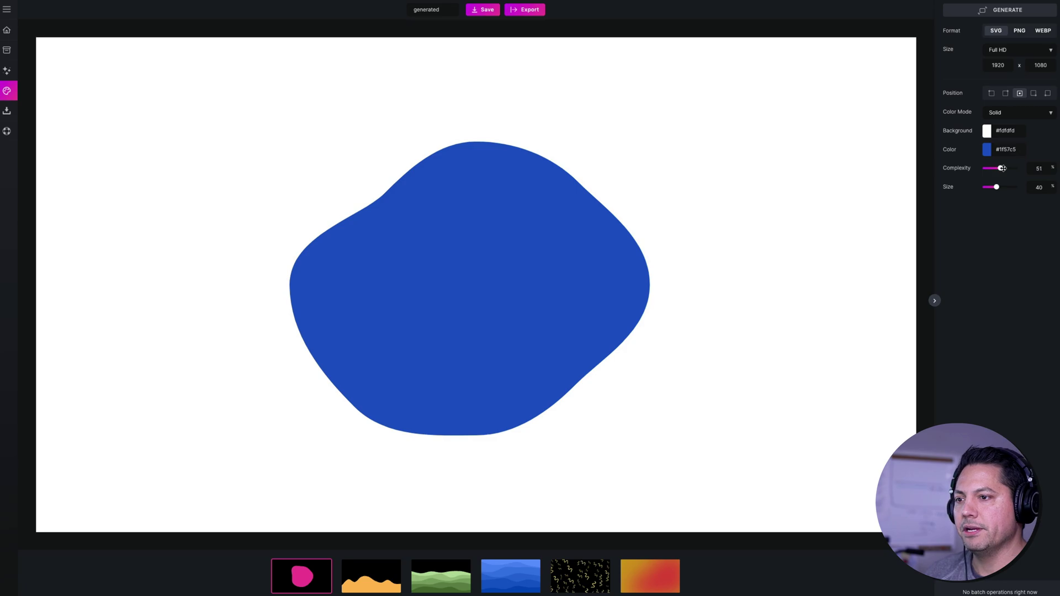
- Set the blob's complexity to 48% and its size to 36%
{"action": "mouse_move", "coordinate": [1002, 168]}
{"action": "left_mouse_down"}
{"action": "mouse_move", "coordinate": [993, 168]}
{"action": "mouse_move", "coordinate": [1004, 169]}
{"action": "mouse_move", "coordinate": [1004, 187]}
{"action": "mouse_move", "coordinate": [994, 185]}
{"action": "left_mouse_up"}
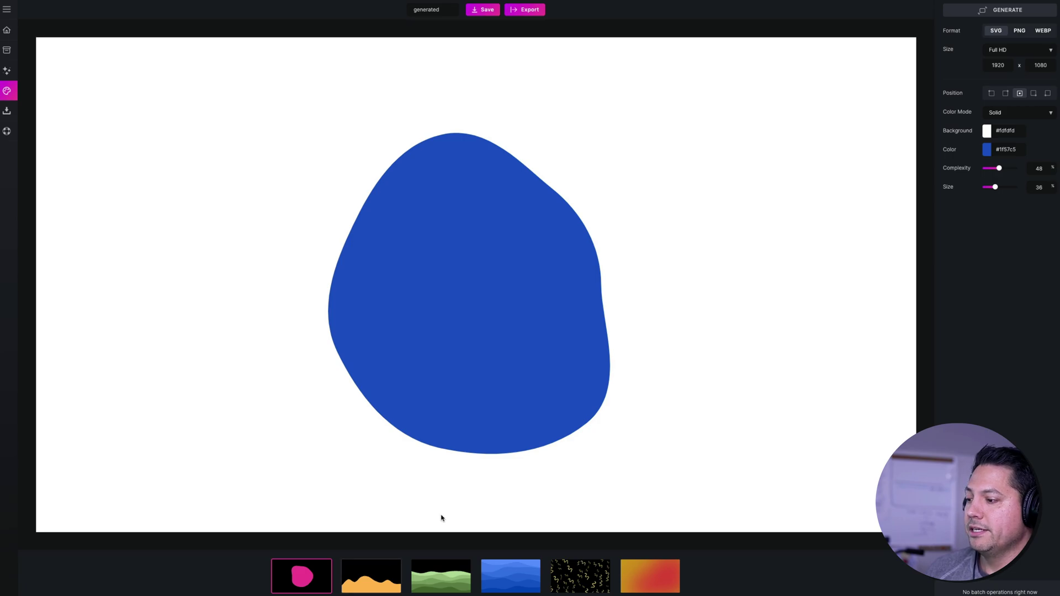
- Switch from the blob to the orange wave generator
{"action": "left_click", "coordinate": [361, 585]}
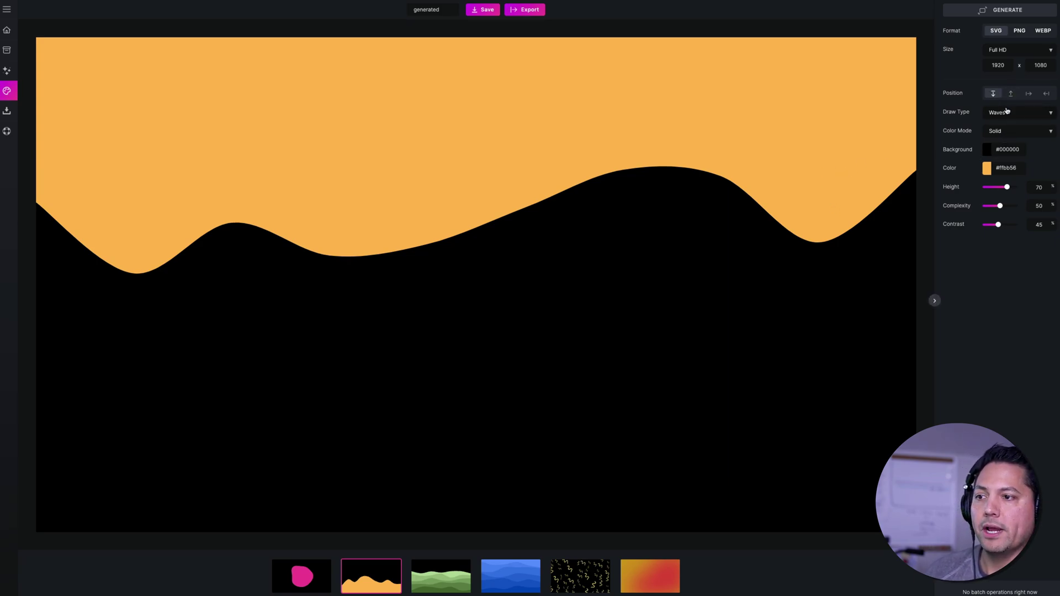
- Anchor the orange wave to the canvas's bottom edge, trying the Peaks and Steps draw types before returning to Waves
{"action": "left_click", "coordinate": [1007, 112]}
{"action": "left_click", "coordinate": [1008, 139]}
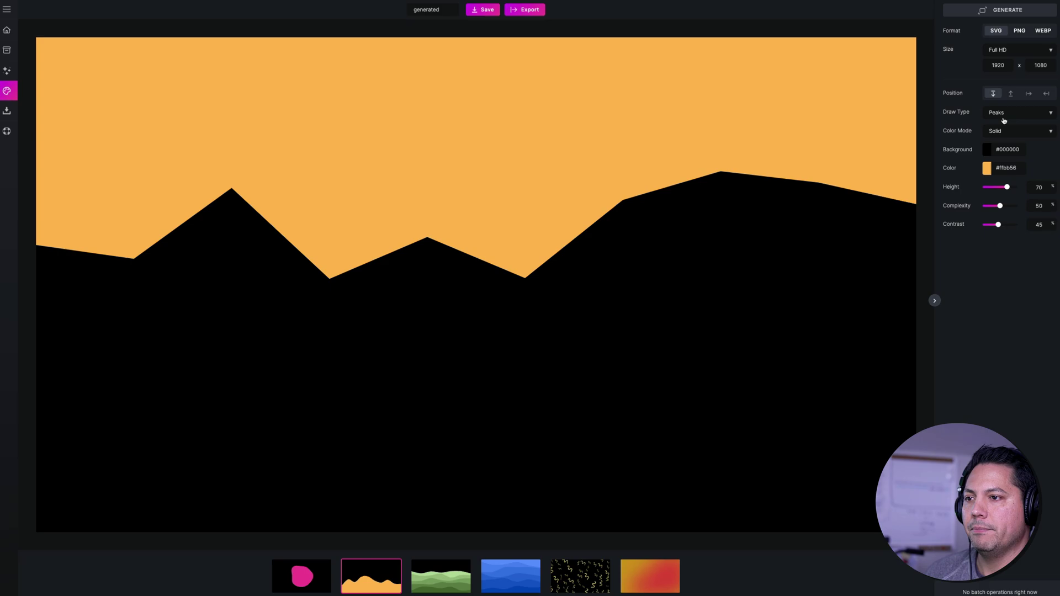
{"action": "left_click", "coordinate": [1010, 93]}
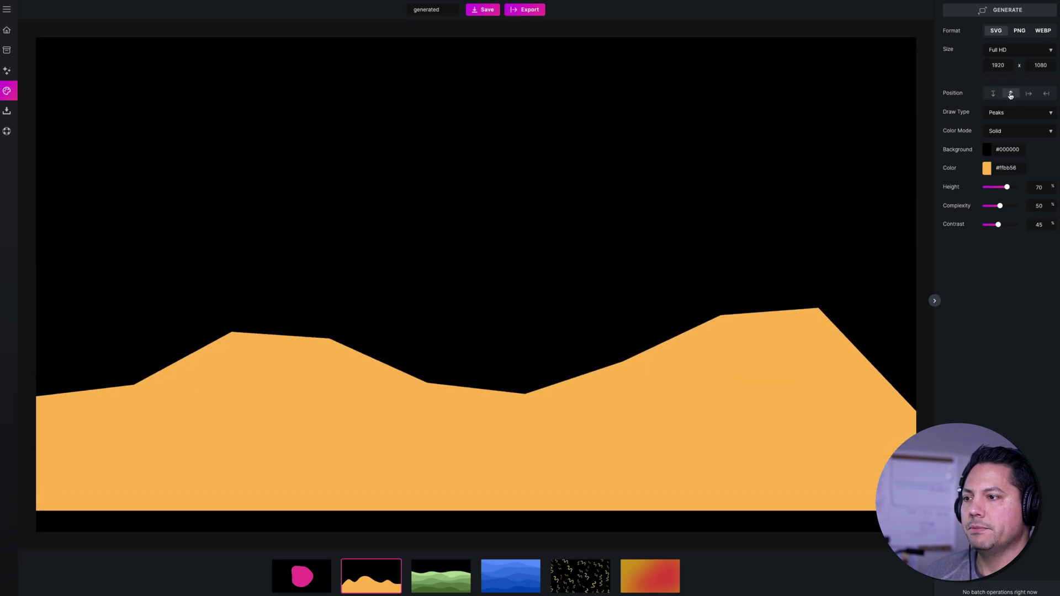
{"action": "left_click", "coordinate": [1001, 114]}
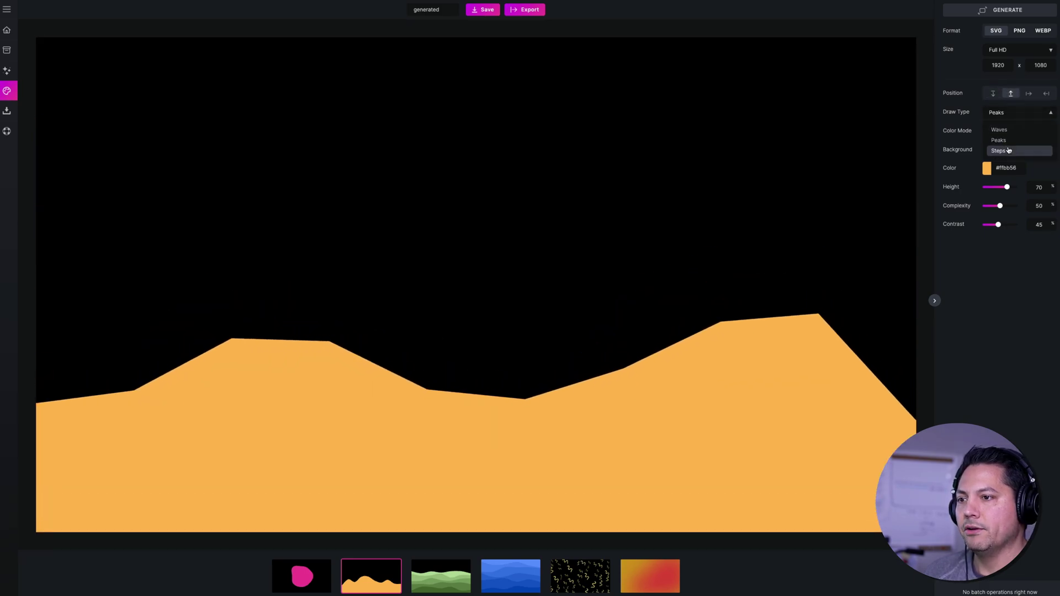
{"action": "left_click", "coordinate": [1008, 150]}
{"action": "left_click", "coordinate": [1002, 113]}
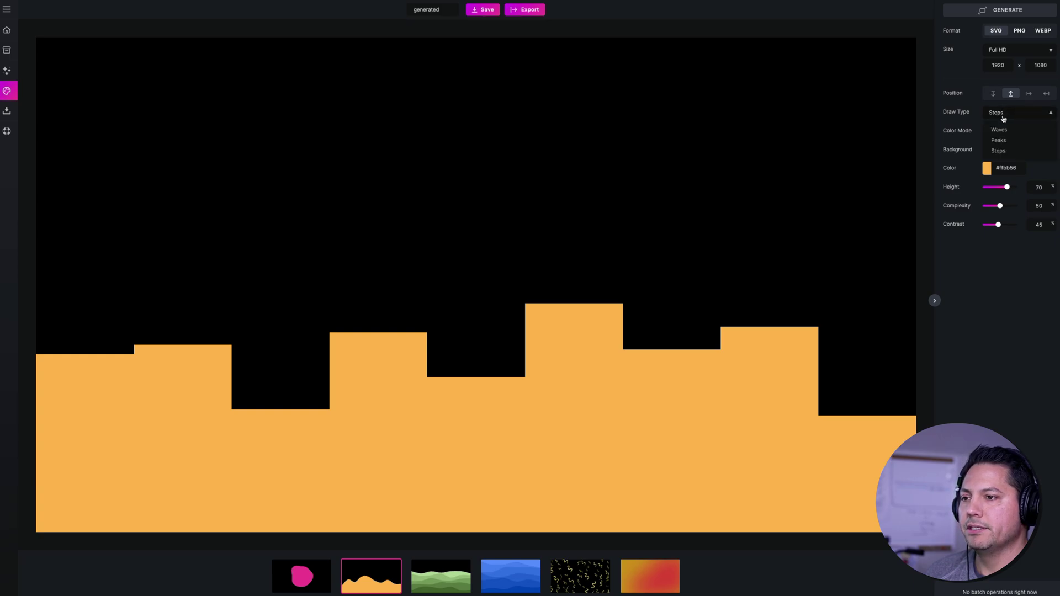
{"action": "left_click", "coordinate": [1006, 131]}
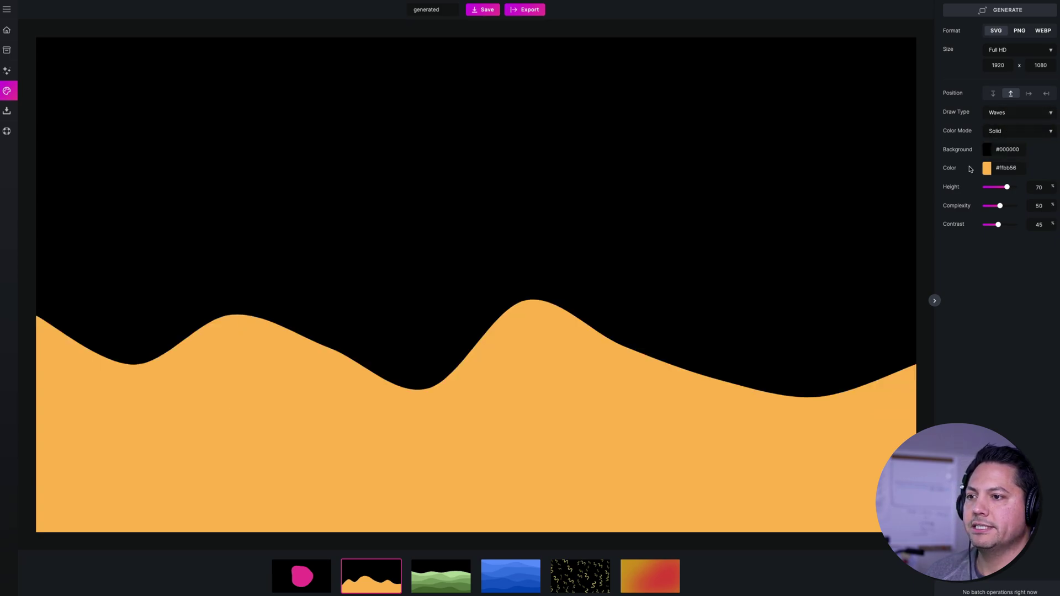
- Try anchoring the wave to the canvas's left, right and top edges, and return it to the bottom edge
{"action": "left_click", "coordinate": [1029, 94]}
{"action": "left_click", "coordinate": [1047, 94]}
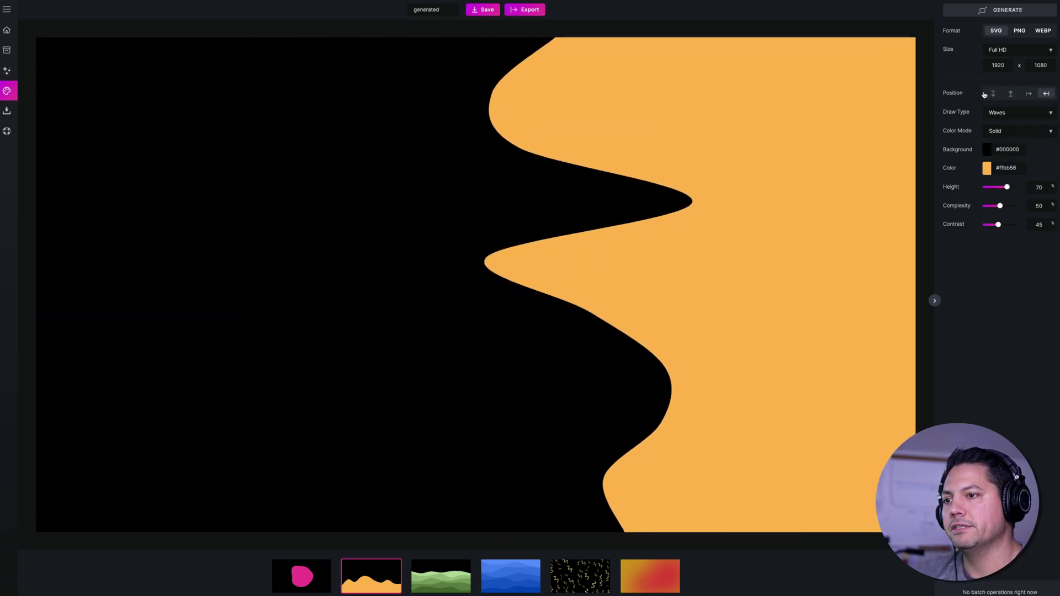
{"action": "left_click", "coordinate": [993, 95]}
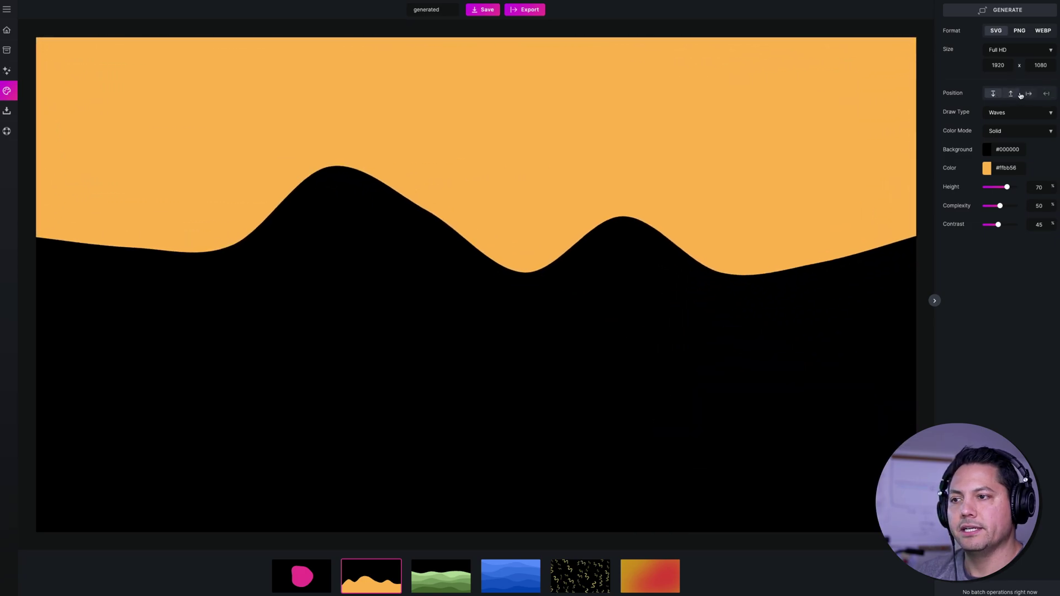
{"action": "left_click", "coordinate": [1012, 95]}
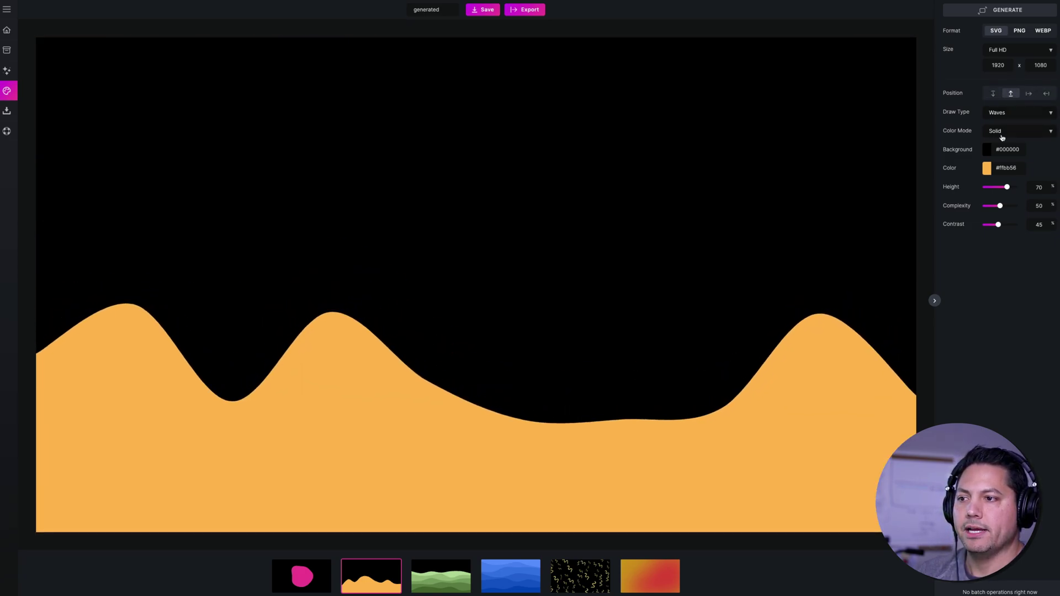
- Switch the wave's color mode to Linear and change its second gradient color to #c47e1f
{"action": "left_click", "coordinate": [998, 134]}
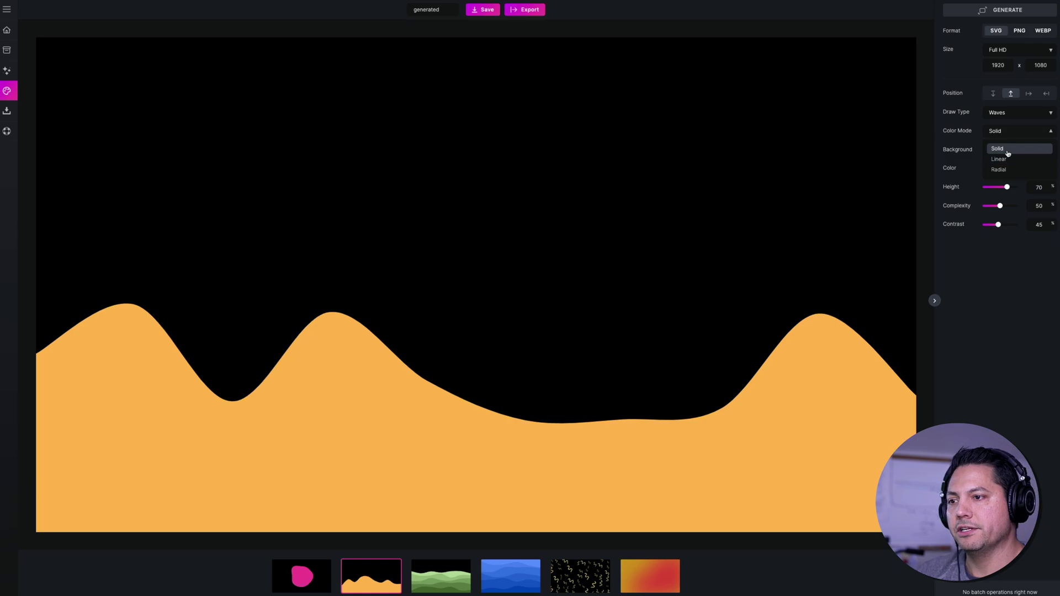
{"action": "left_click", "coordinate": [1009, 160]}
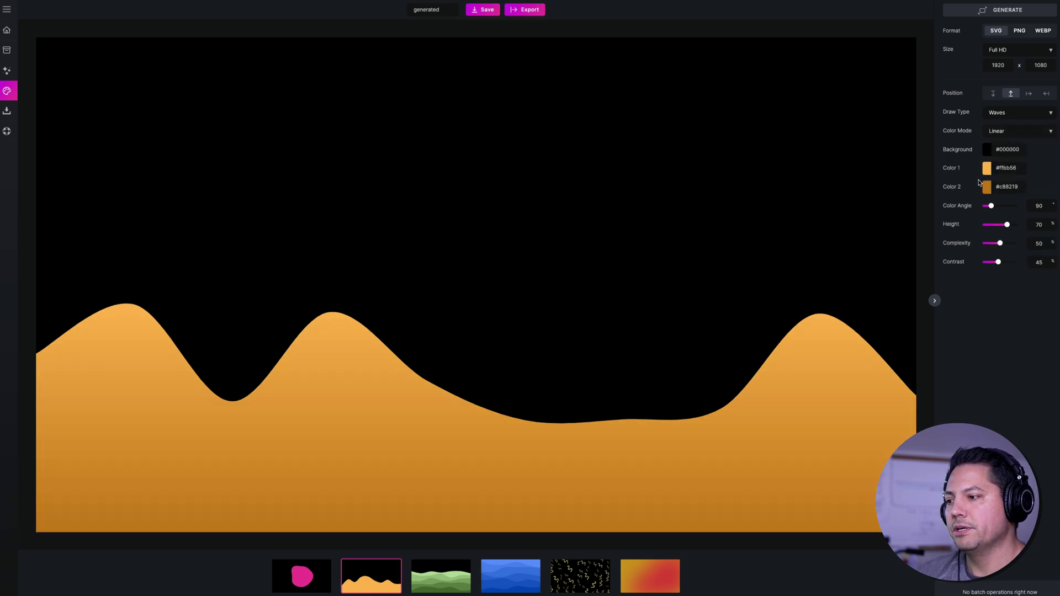
{"action": "left_click", "coordinate": [988, 188]}
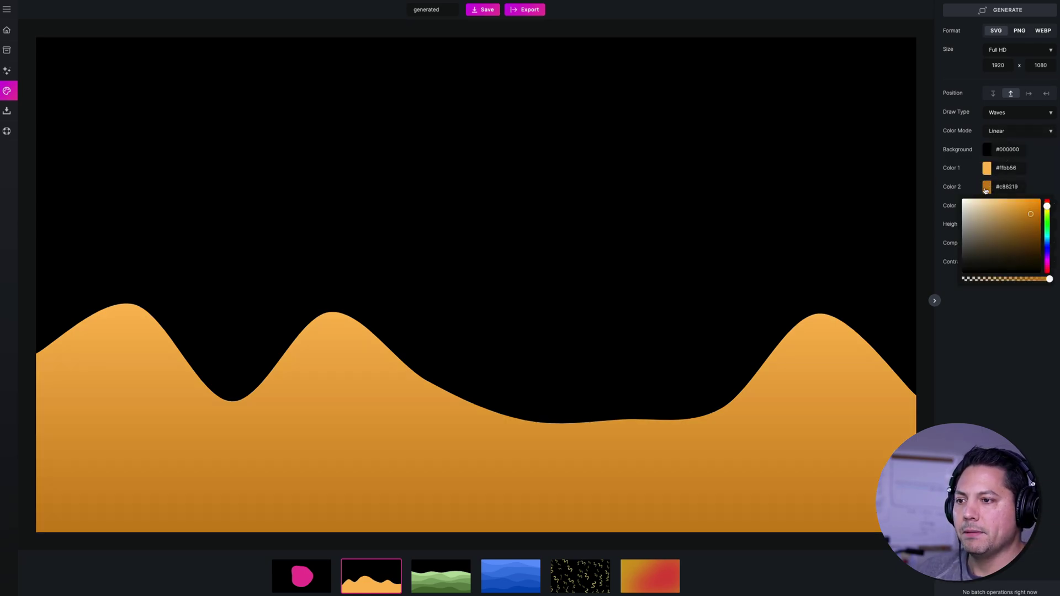
{"action": "mouse_move", "coordinate": [1048, 213]}
{"action": "left_mouse_down"}
{"action": "mouse_move", "coordinate": [1047, 268]}
{"action": "mouse_move", "coordinate": [1047, 205]}
{"action": "mouse_move", "coordinate": [1018, 230]}
{"action": "mouse_move", "coordinate": [1028, 216]}
{"action": "left_mouse_up"}
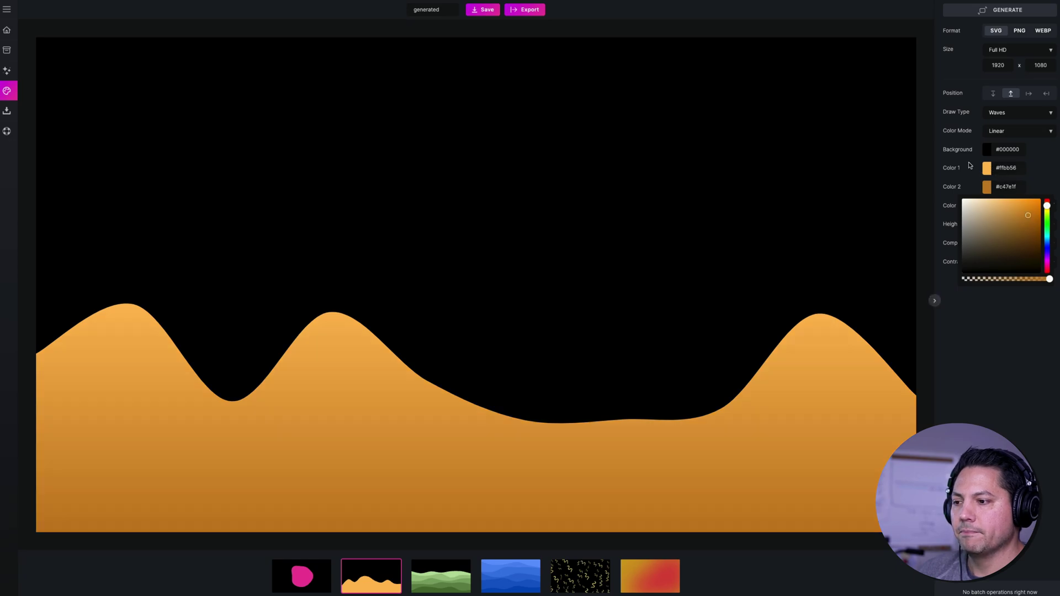
{"action": "left_click", "coordinate": [1058, 166]}
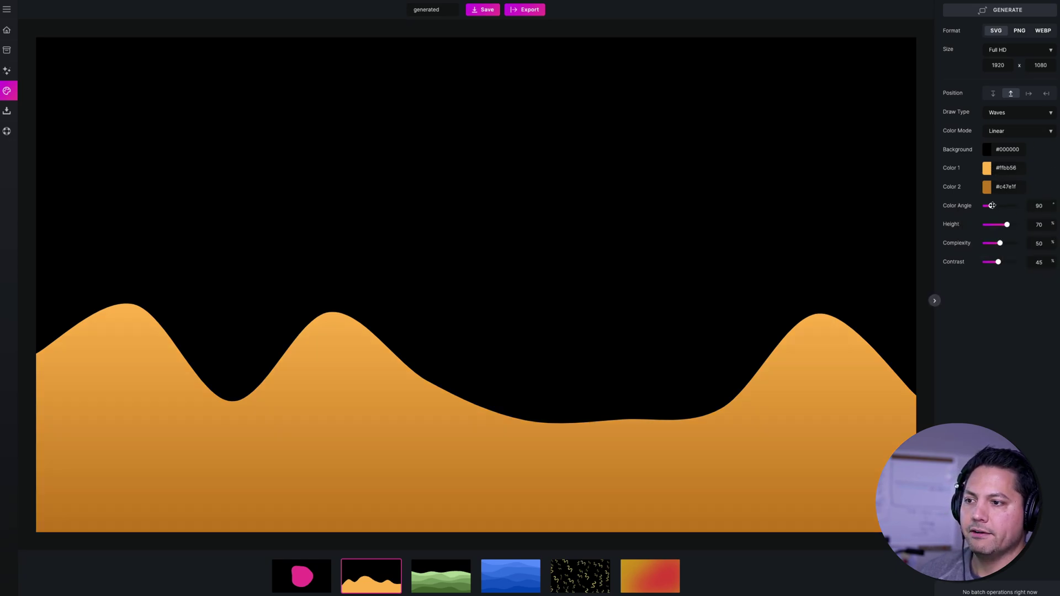
- Set the wave's color angle to 198°, its height to 55% and its contrast to 54%
{"action": "left_click_drag", "start_coordinate": [992, 205], "coordinate": [1006, 206]}
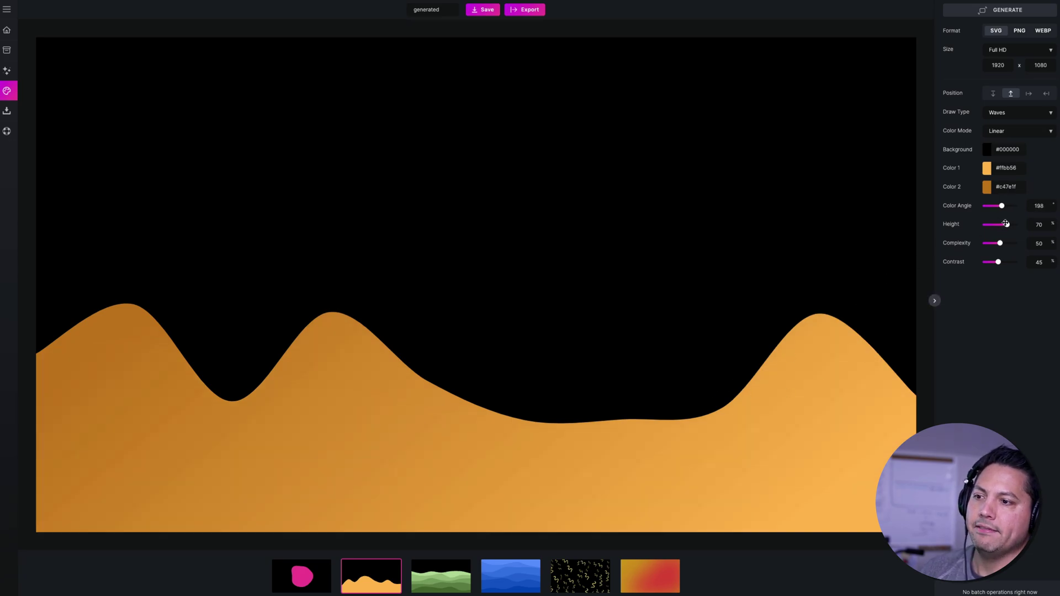
{"action": "left_click_drag", "start_coordinate": [1006, 223], "coordinate": [1001, 262]}
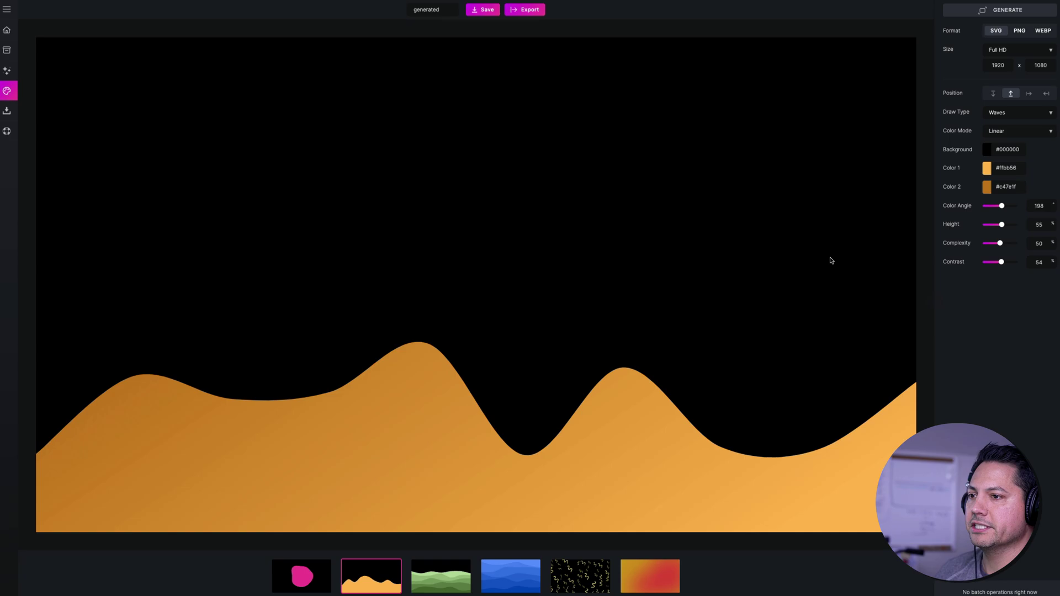
- Return to the blue blob and save it as "generated Circle" in the Backgrounds folder
{"action": "left_click", "coordinate": [296, 576]}
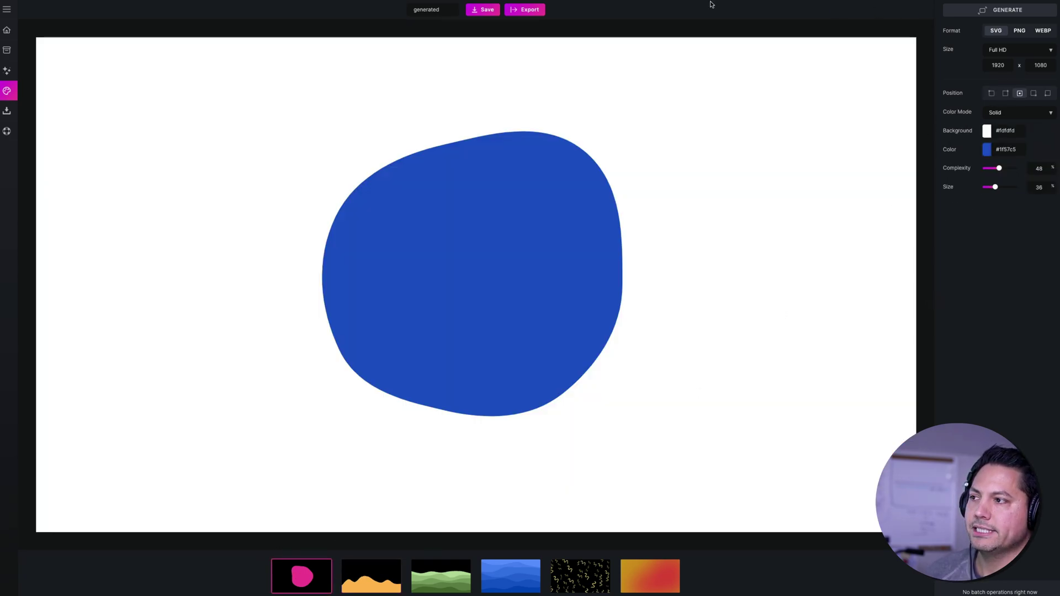
{"action": "left_click_drag", "start_coordinate": [440, 11], "coordinate": [407, 12]}
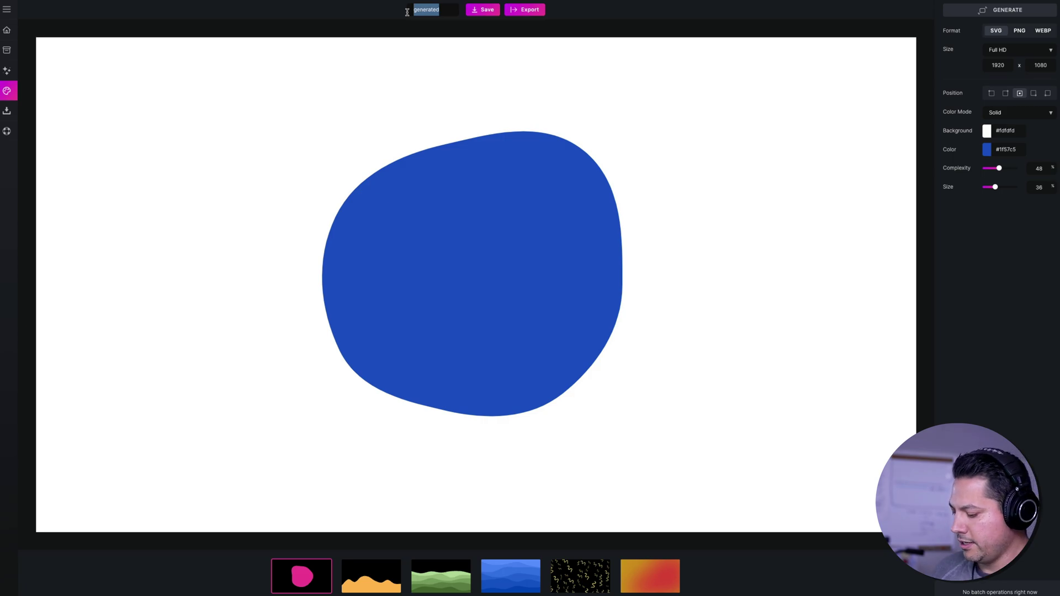
{"action": "left_click", "coordinate": [451, 9]}
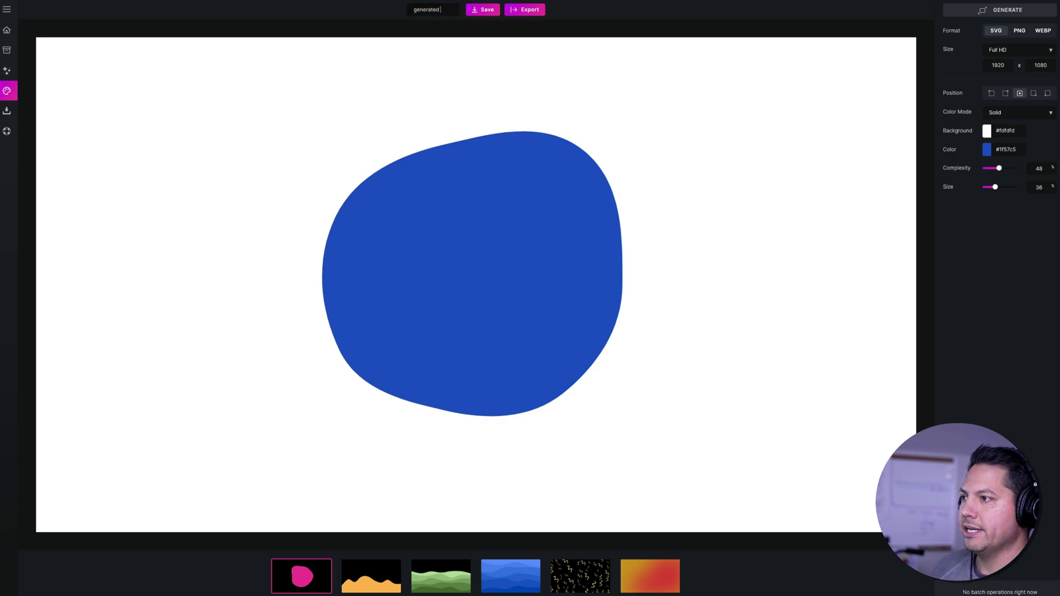
{"action": "type", "text": "Circle"}
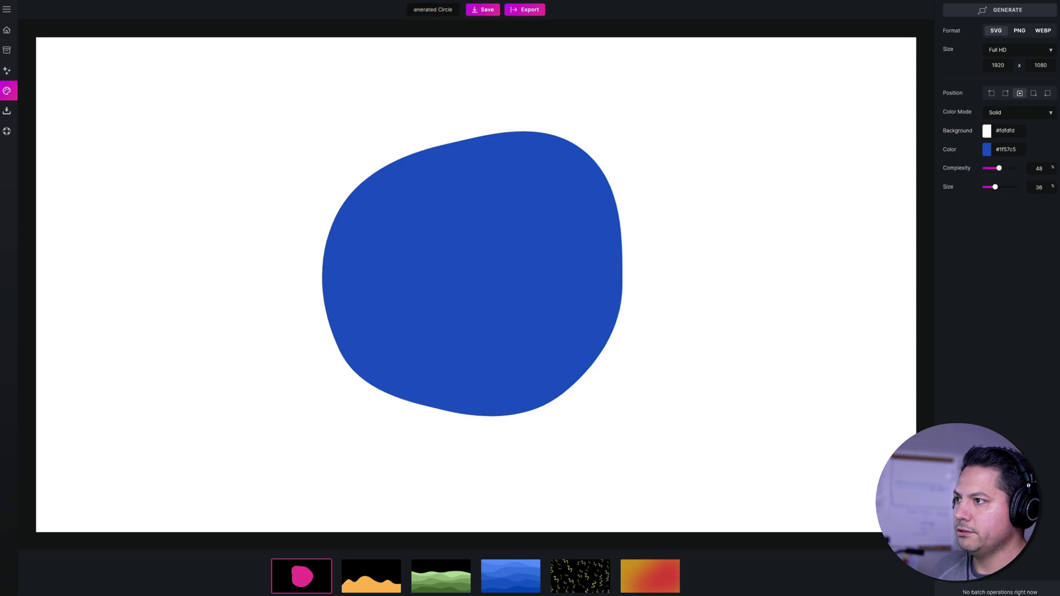
{"action": "left_click", "coordinate": [477, 9]}
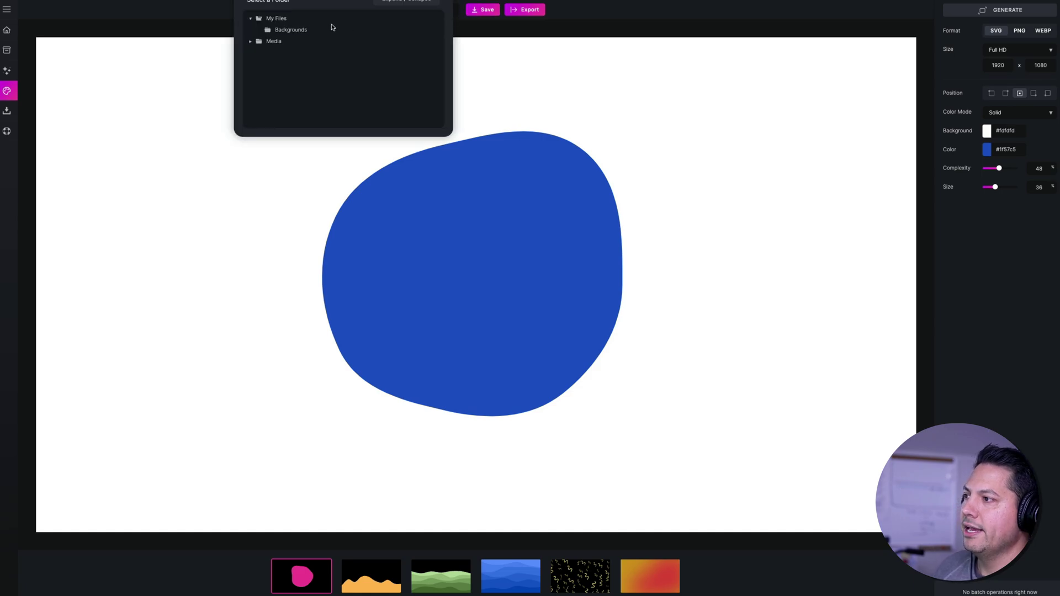
{"action": "left_click", "coordinate": [300, 31]}
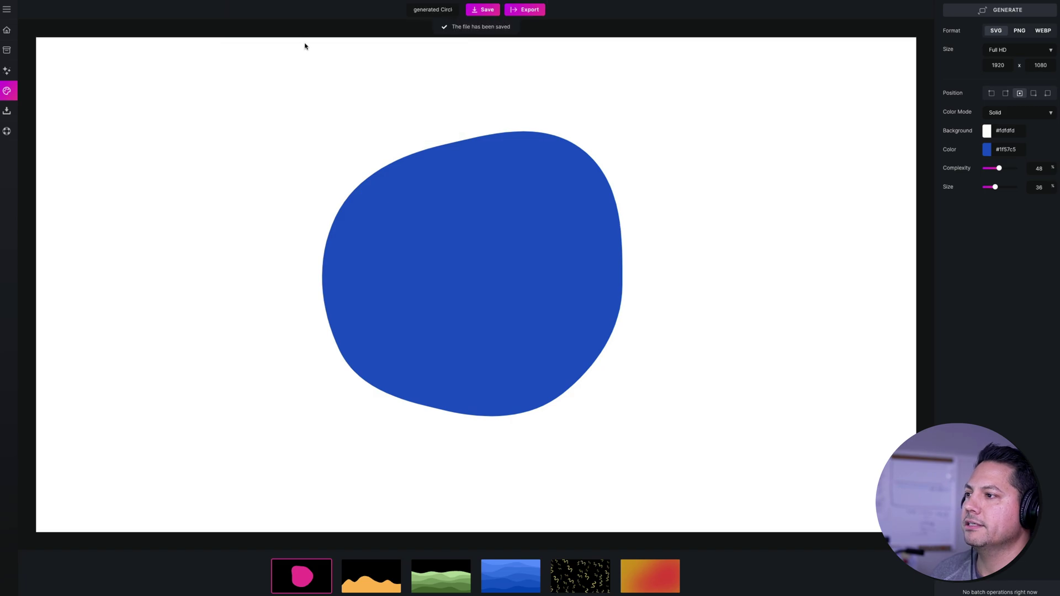
- Switch back to the orange wave generator
{"action": "left_click", "coordinate": [372, 576]}
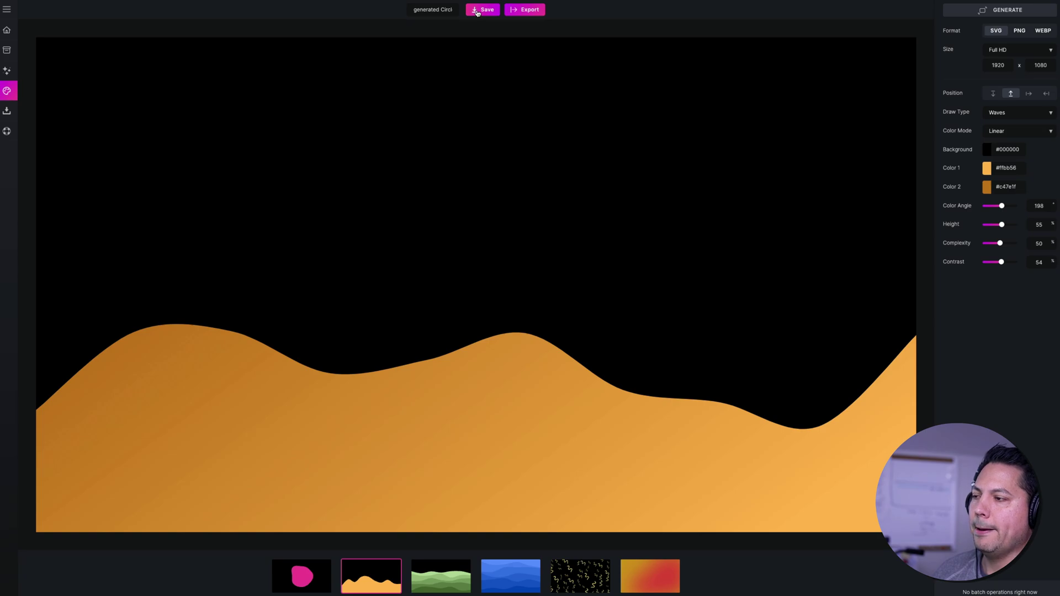
{"action": "left_click", "coordinate": [477, 12]}
{"action": "left_click", "coordinate": [303, 31]}
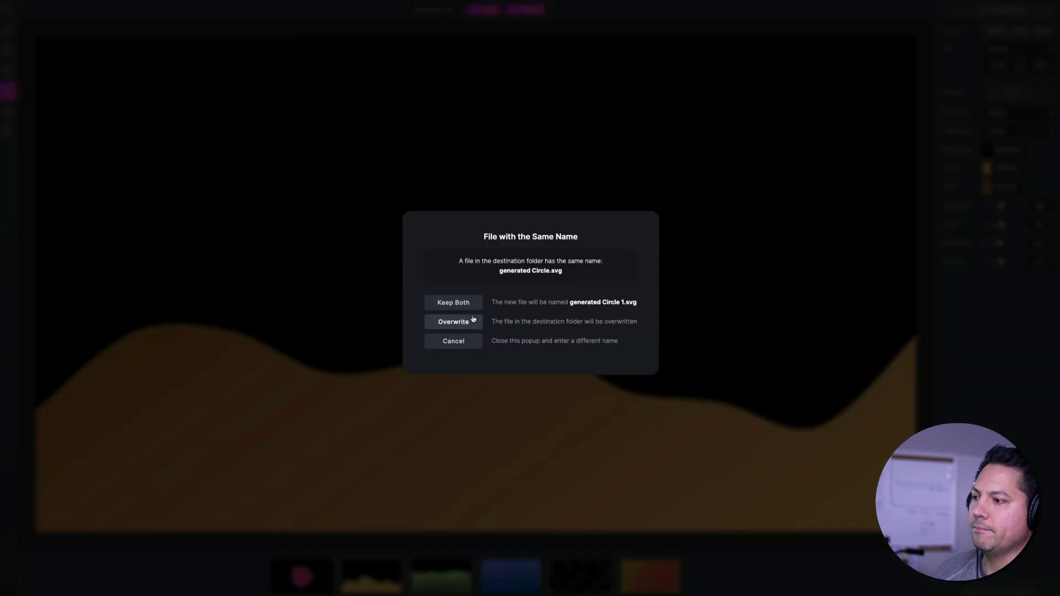
{"action": "left_click", "coordinate": [461, 344]}
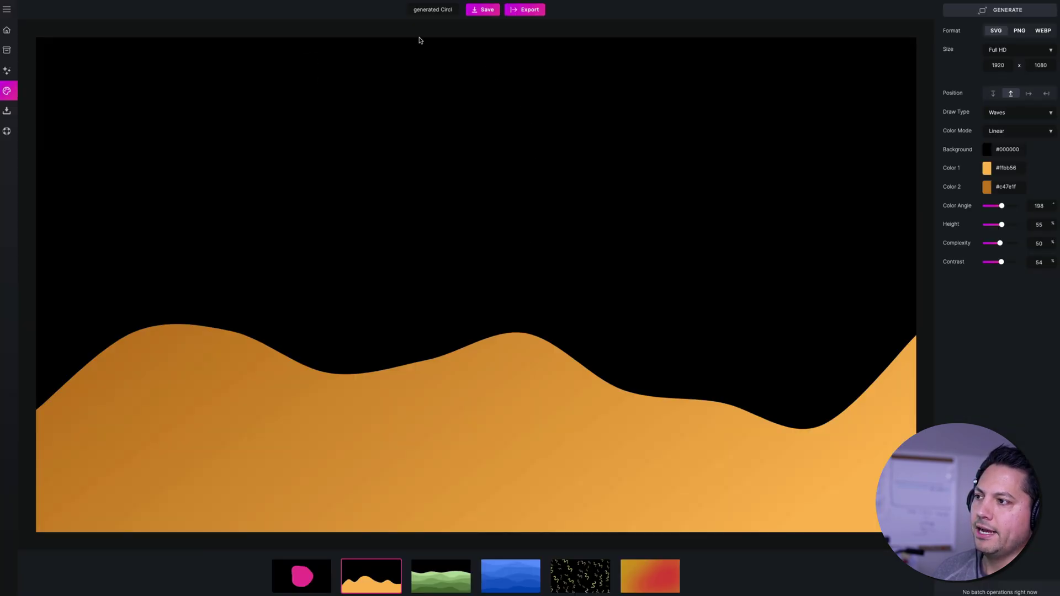
- Rename the wave background to "generated Waves" and save it in the Backgrounds folder
{"action": "double_click", "coordinate": [442, 6]}
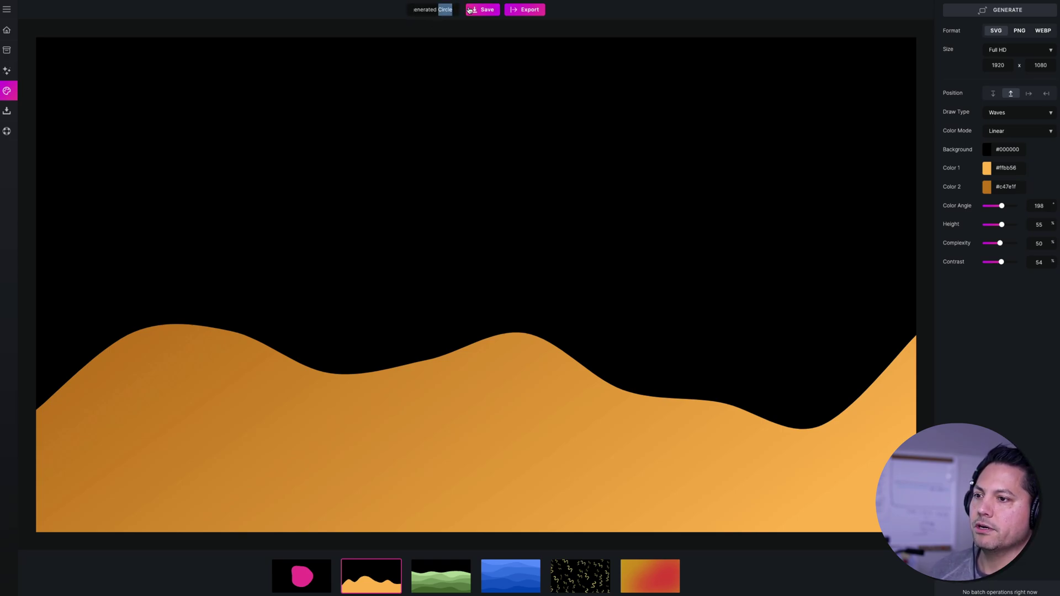
{"action": "type", "text": "Waves"}
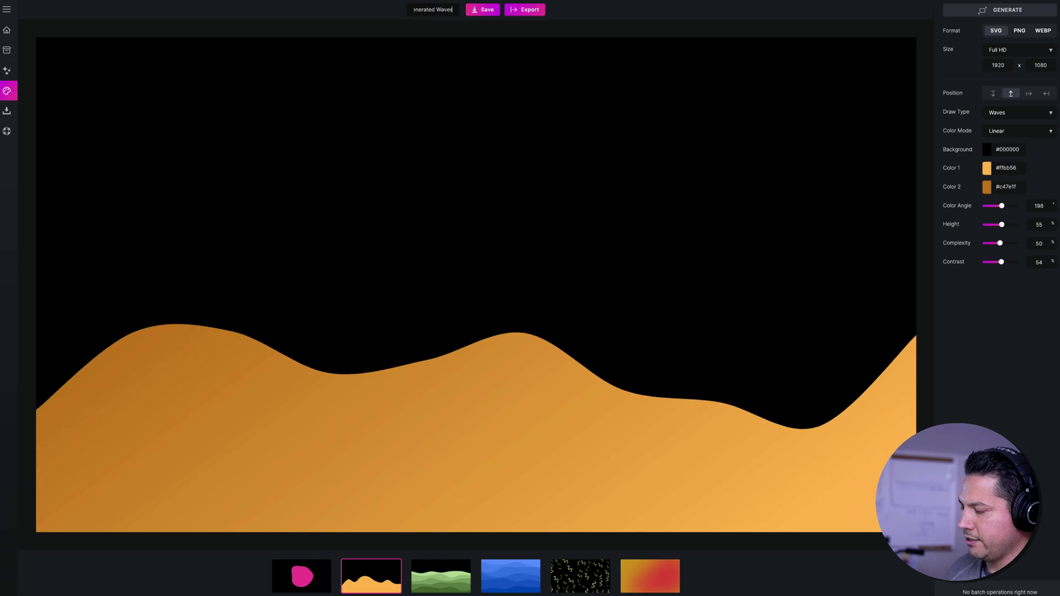
{"action": "left_click", "coordinate": [470, 10]}
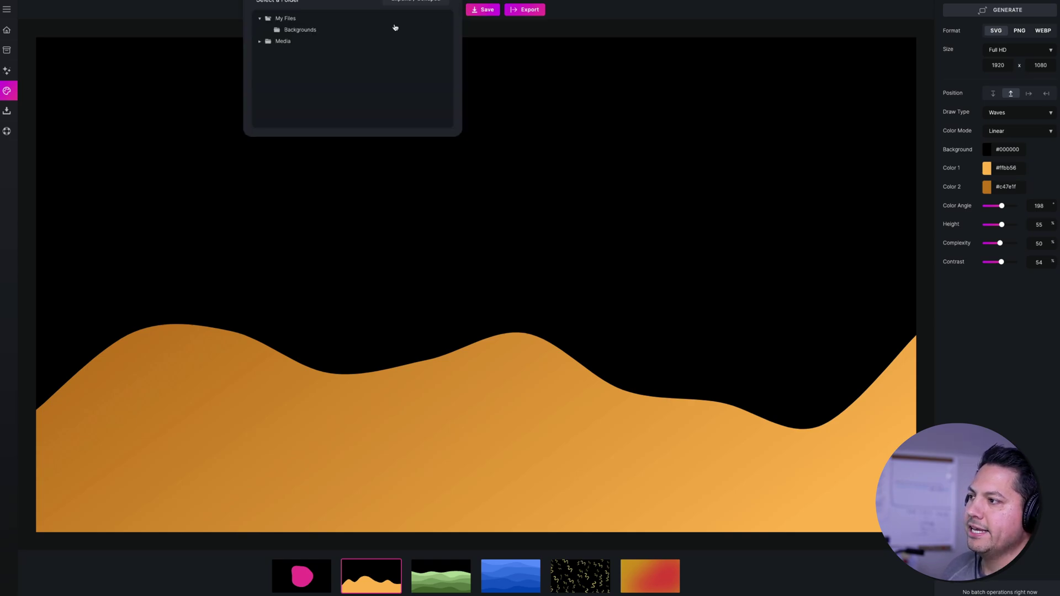
{"action": "left_click", "coordinate": [287, 34]}
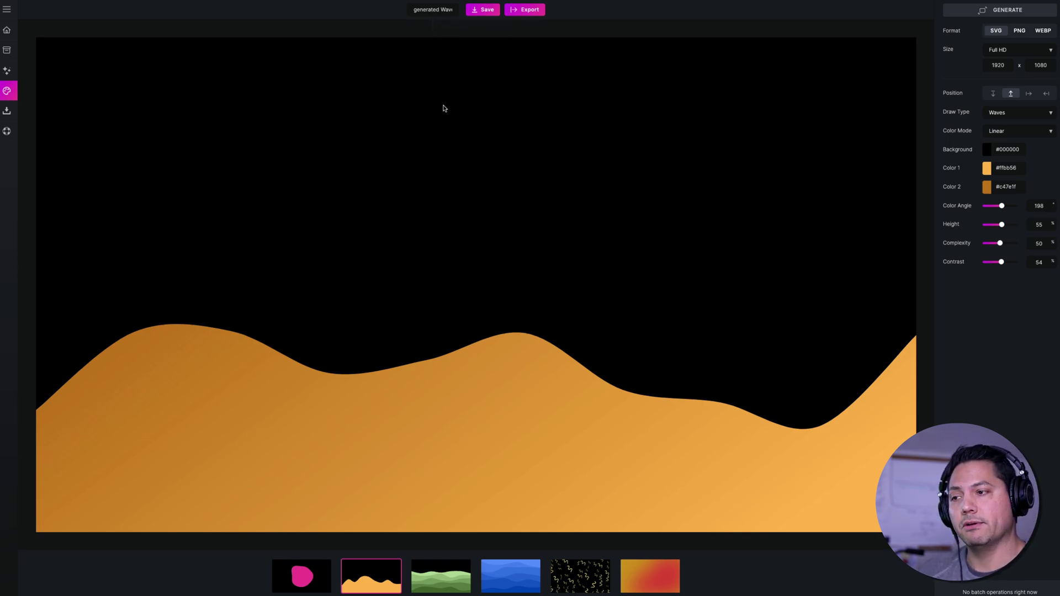
- Save a PNG version of the wave background as "generated Waves PNG" in the Backgrounds folder
{"action": "left_click", "coordinate": [1021, 32]}
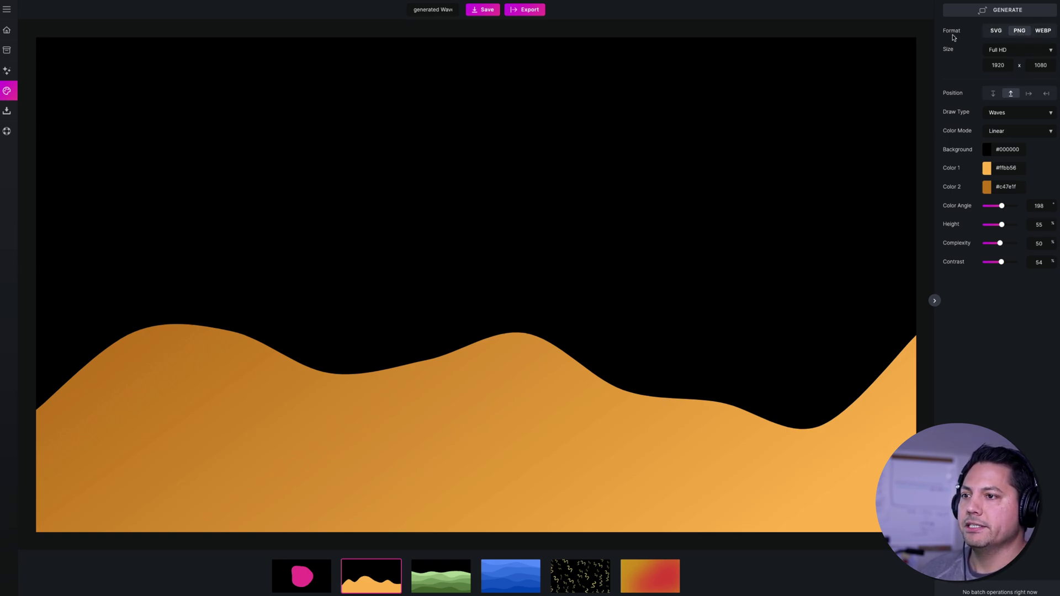
{"action": "double_click", "coordinate": [444, 9]}
{"action": "left_click", "coordinate": [457, 9]}
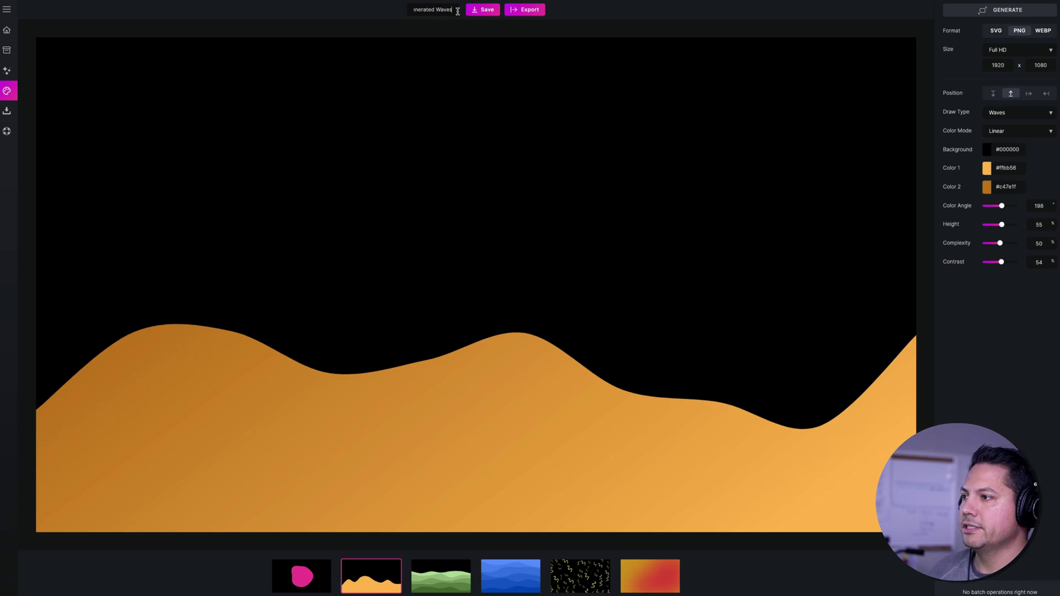
{"action": "type", "text": "PNG"}
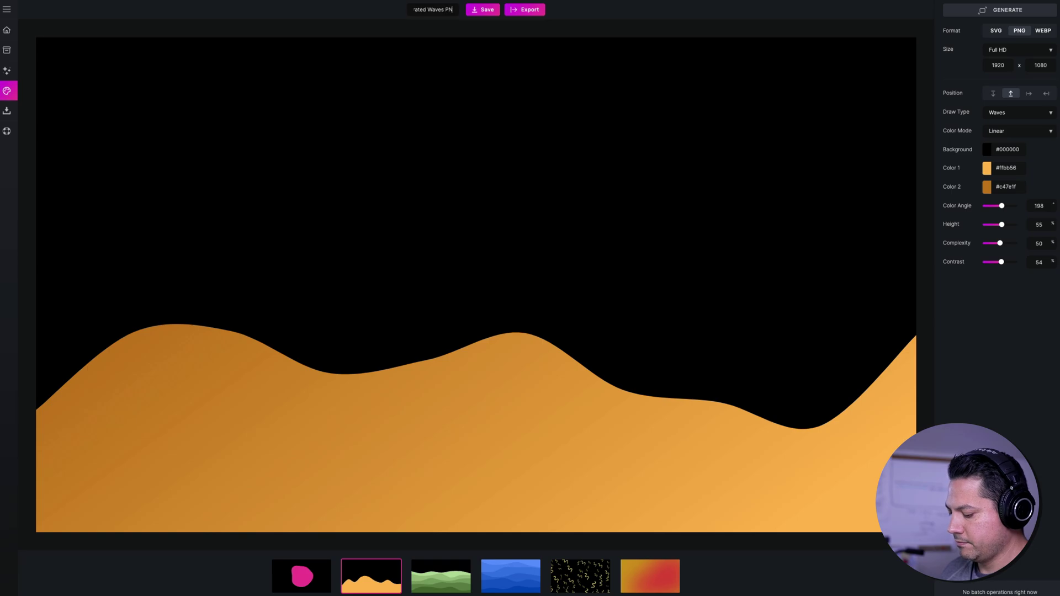
{"action": "left_click", "coordinate": [493, 12]}
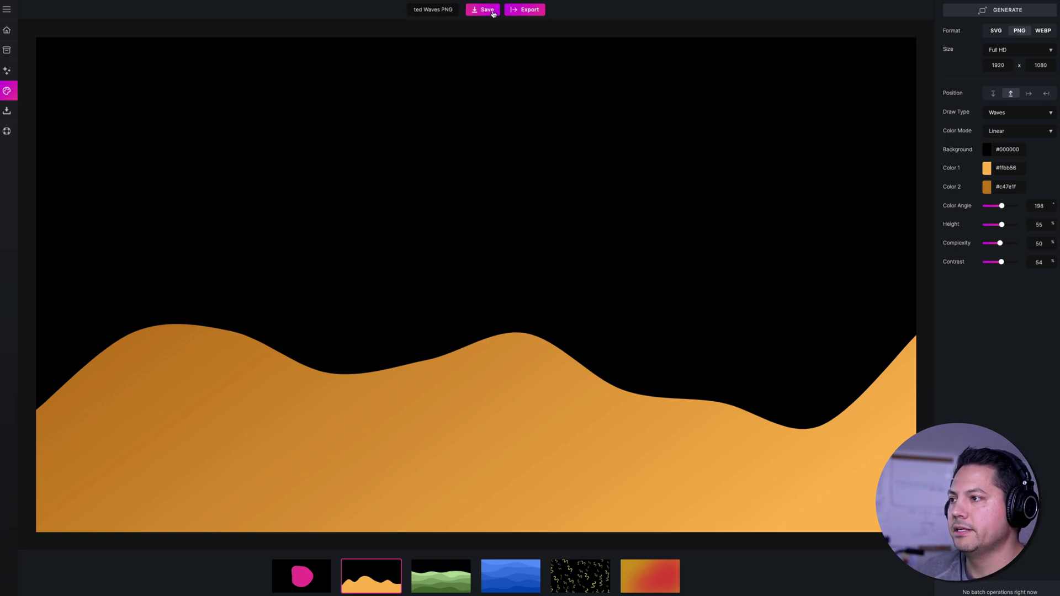
{"action": "left_click", "coordinate": [302, 31]}
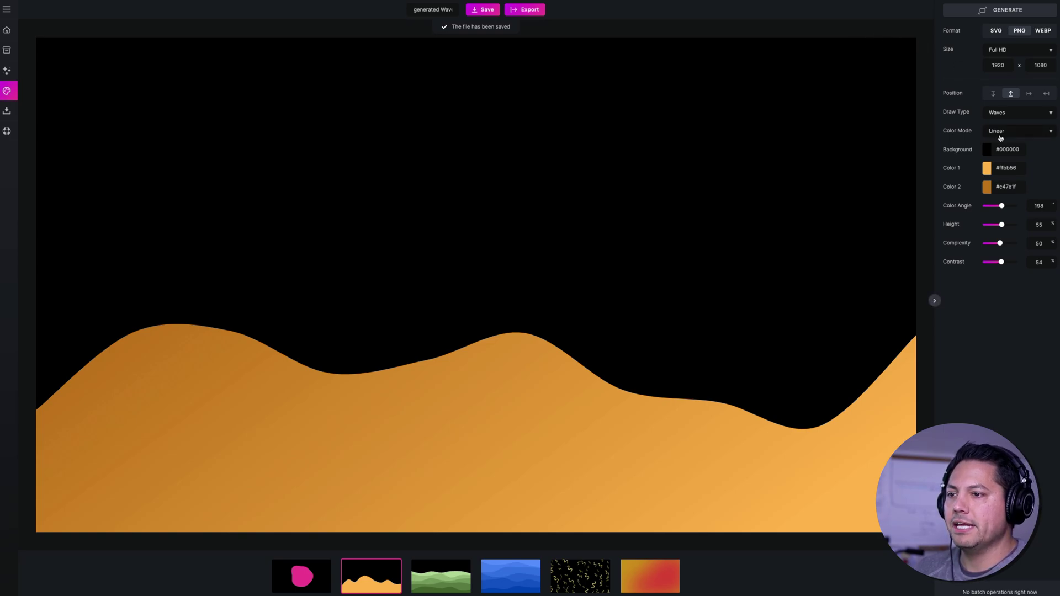
- Switch to the green layered waves generator and set the output size to 4K
{"action": "left_click", "coordinate": [442, 591]}
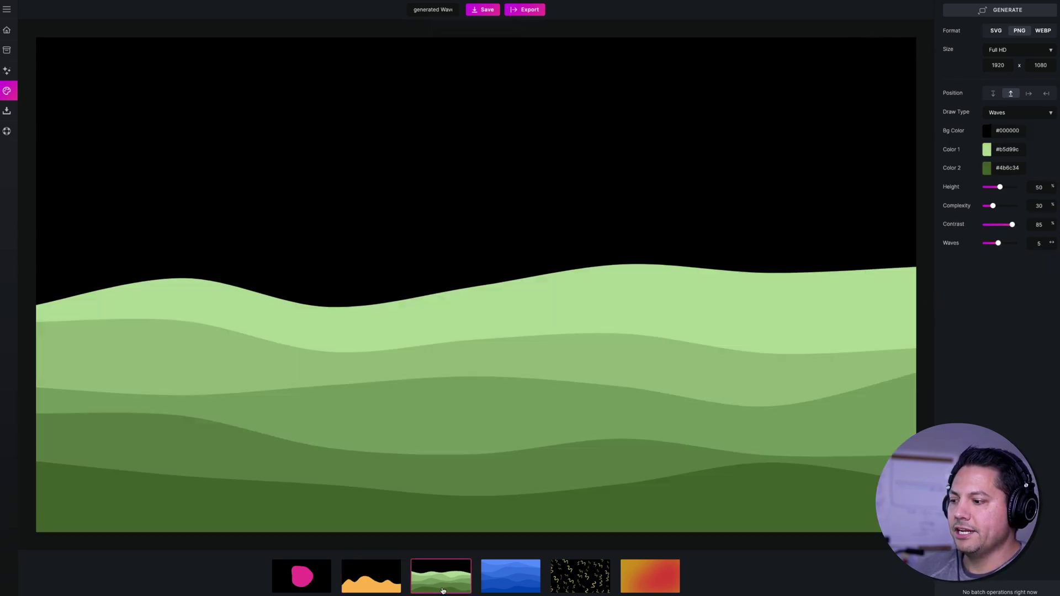
{"action": "left_click", "coordinate": [1007, 50]}
{"action": "left_click", "coordinate": [1002, 70]}
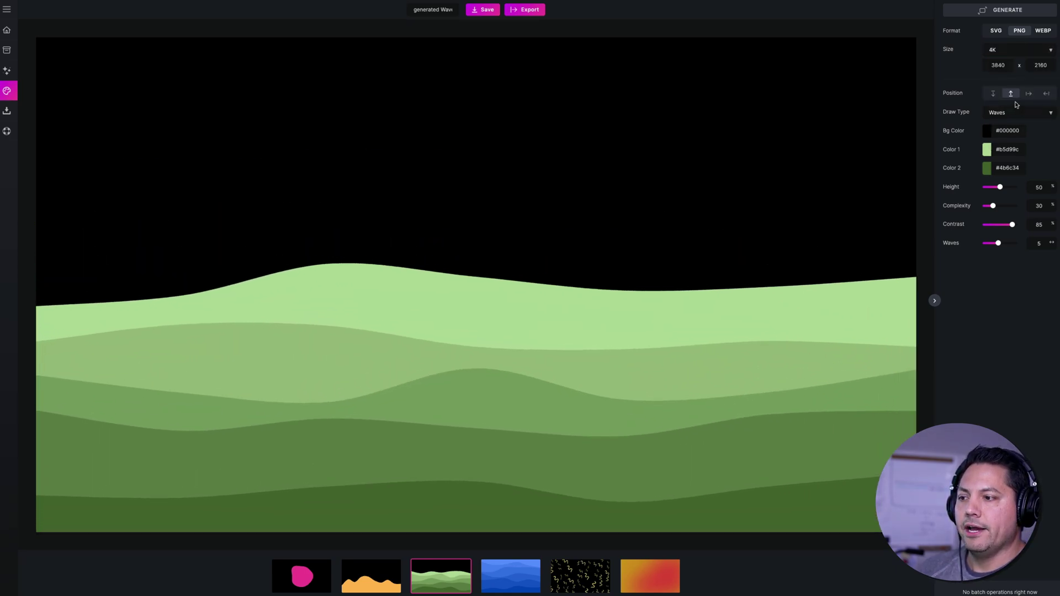
- Set the layered waves' background color to white and their draw type to Peaks
{"action": "left_click", "coordinate": [988, 133]}
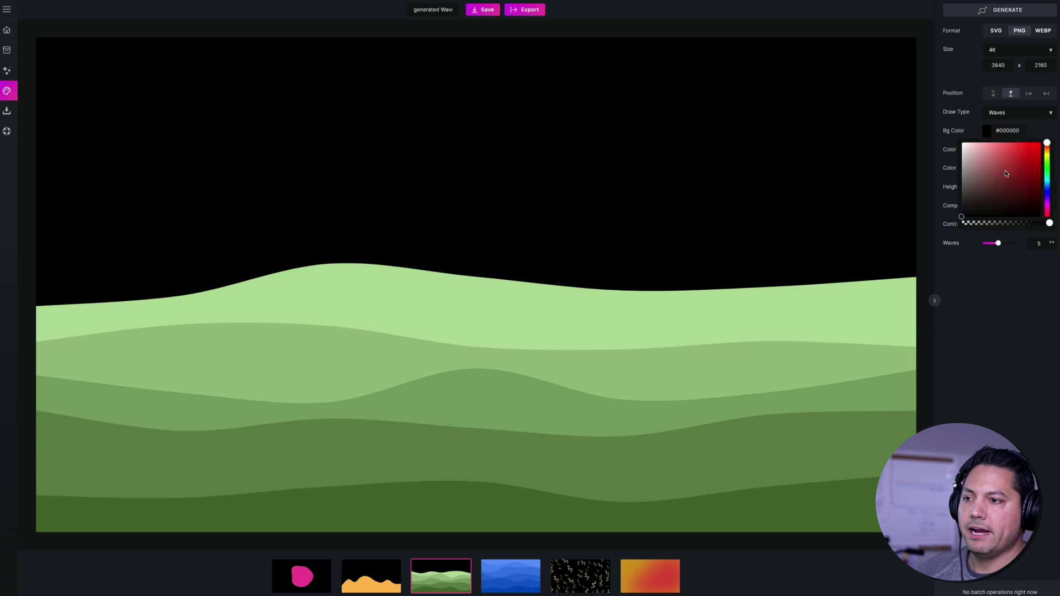
{"action": "left_click", "coordinate": [1024, 171]}
{"action": "left_click_drag", "start_coordinate": [1025, 170], "coordinate": [939, 142]}
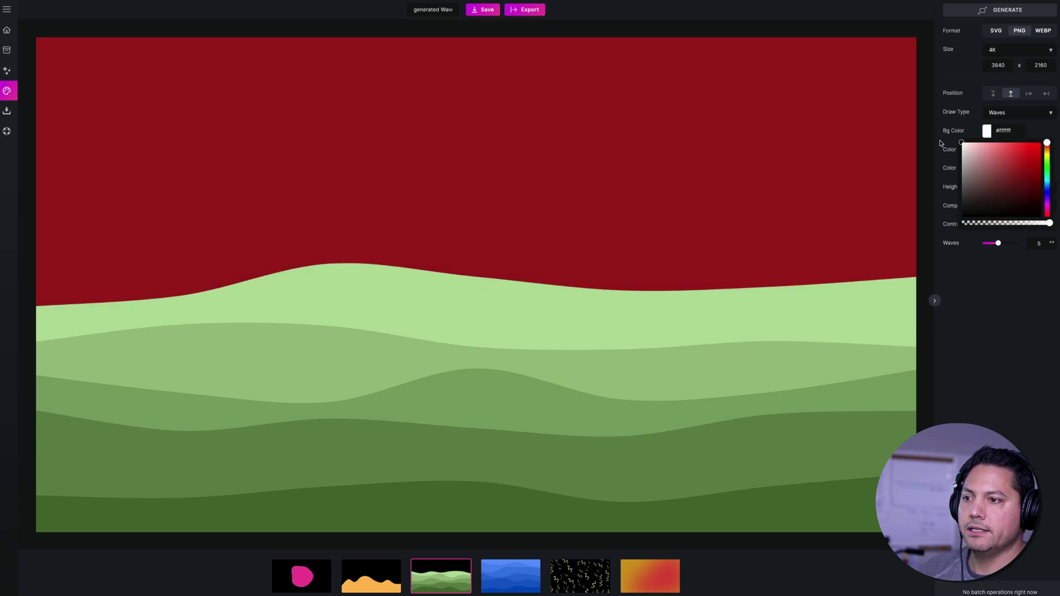
{"action": "left_click", "coordinate": [1052, 131]}
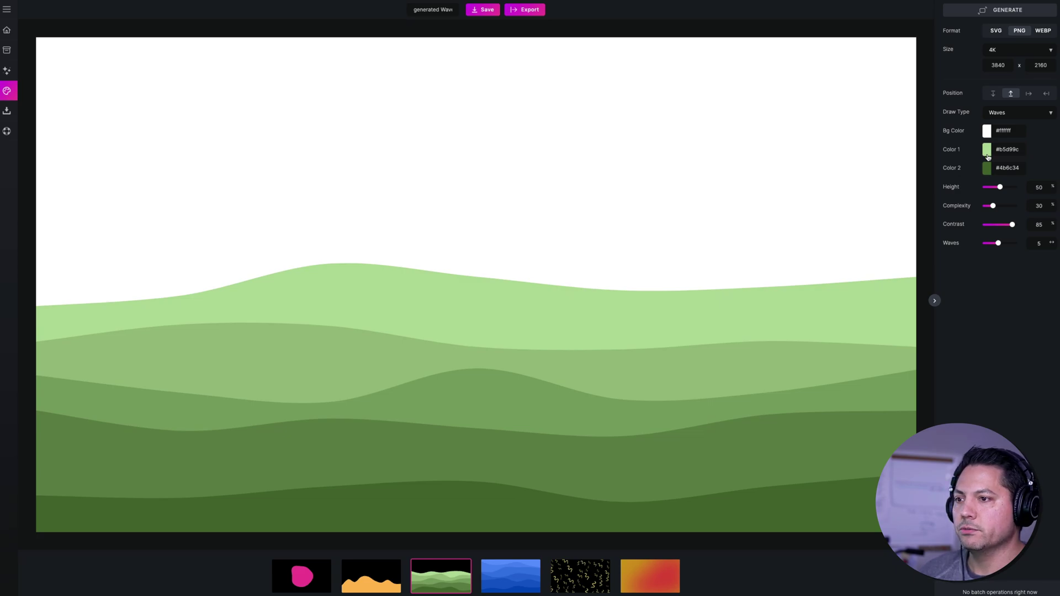
{"action": "left_click", "coordinate": [1002, 113]}
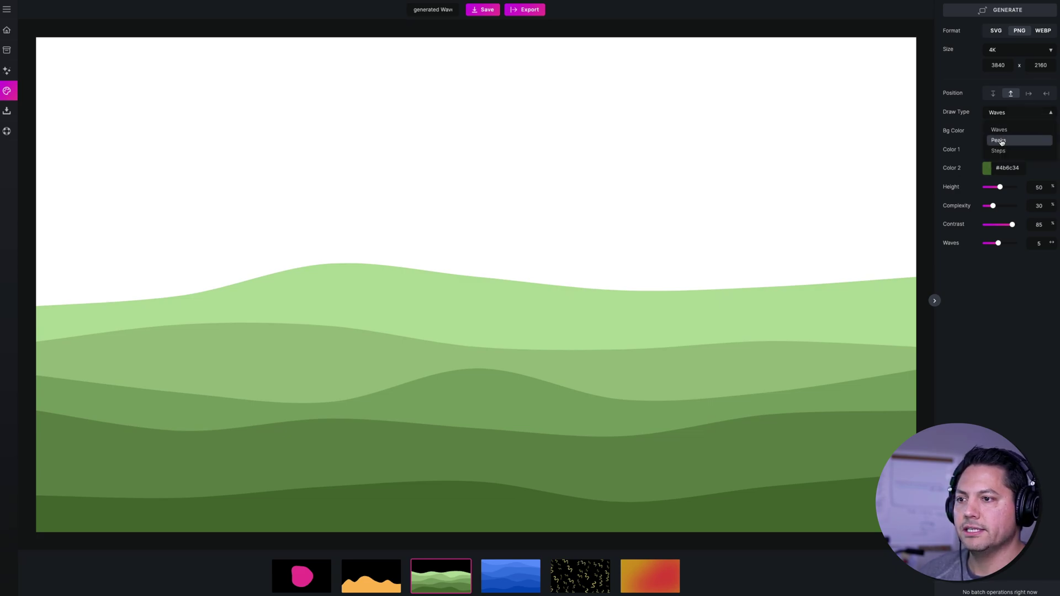
{"action": "left_click", "coordinate": [1000, 142]}
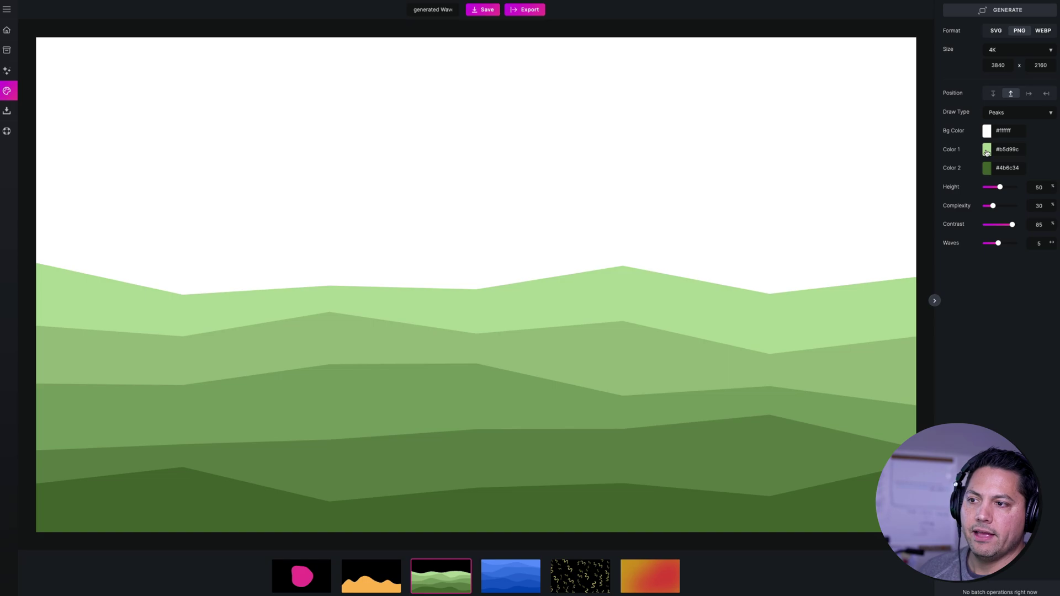
- Try pink #d99cae for Color 1 of the peaks, and settle on red #db2222
{"action": "left_click", "coordinate": [987, 168]}
{"action": "left_click_drag", "start_coordinate": [1048, 198], "coordinate": [1048, 232]}
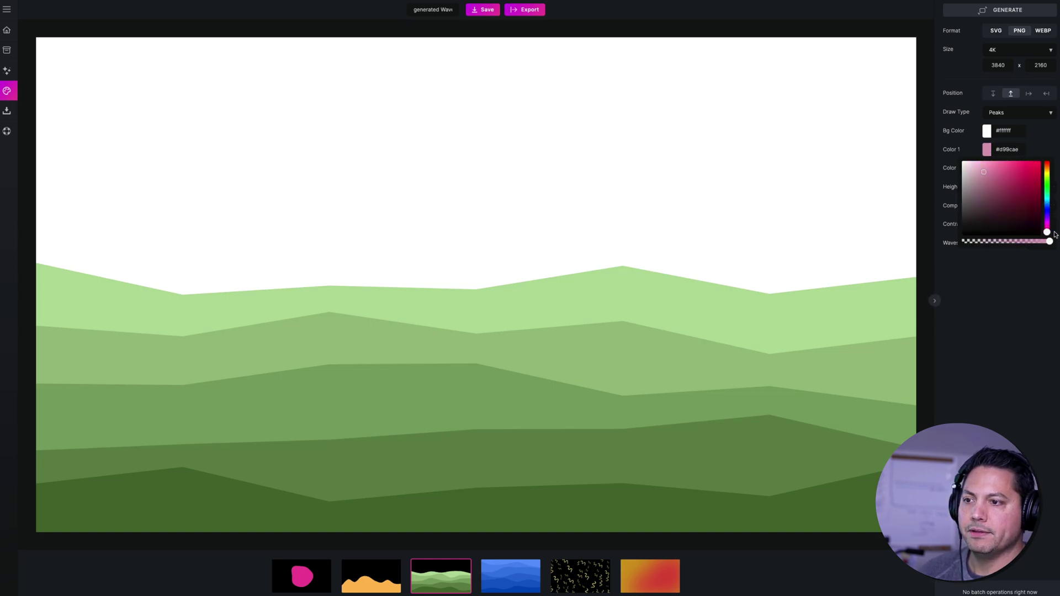
{"action": "left_click", "coordinate": [1054, 228]}
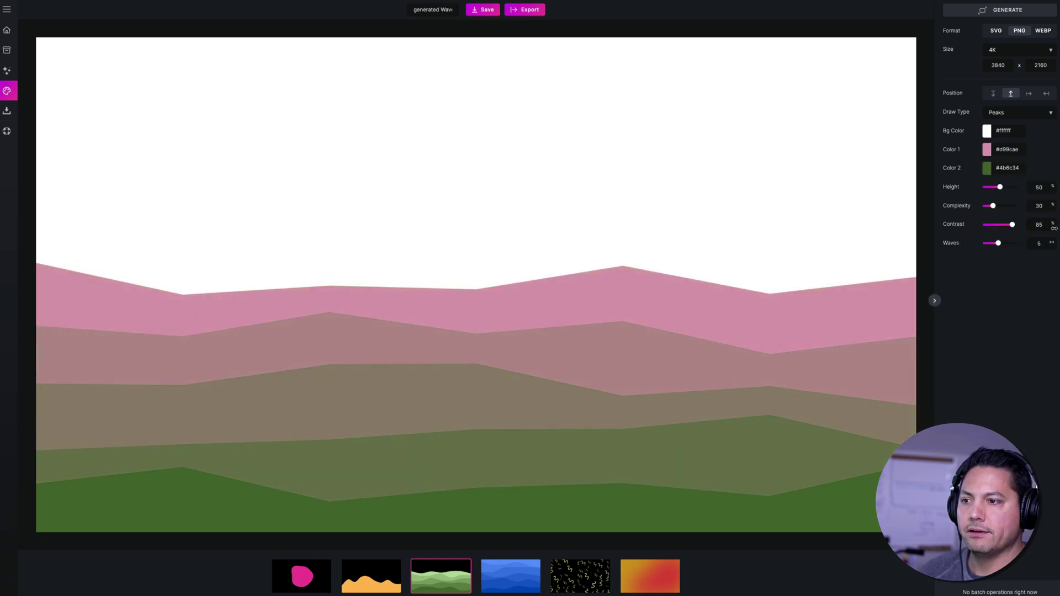
{"action": "left_click", "coordinate": [992, 150]}
{"action": "left_click_drag", "start_coordinate": [1047, 232], "coordinate": [1029, 173]}
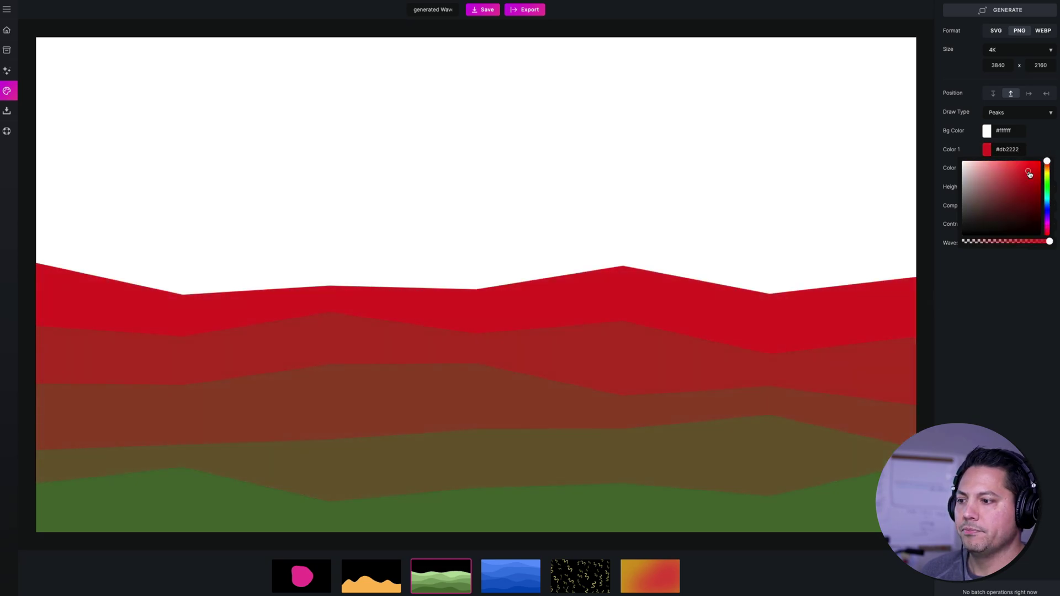
{"action": "left_click", "coordinate": [982, 169]}
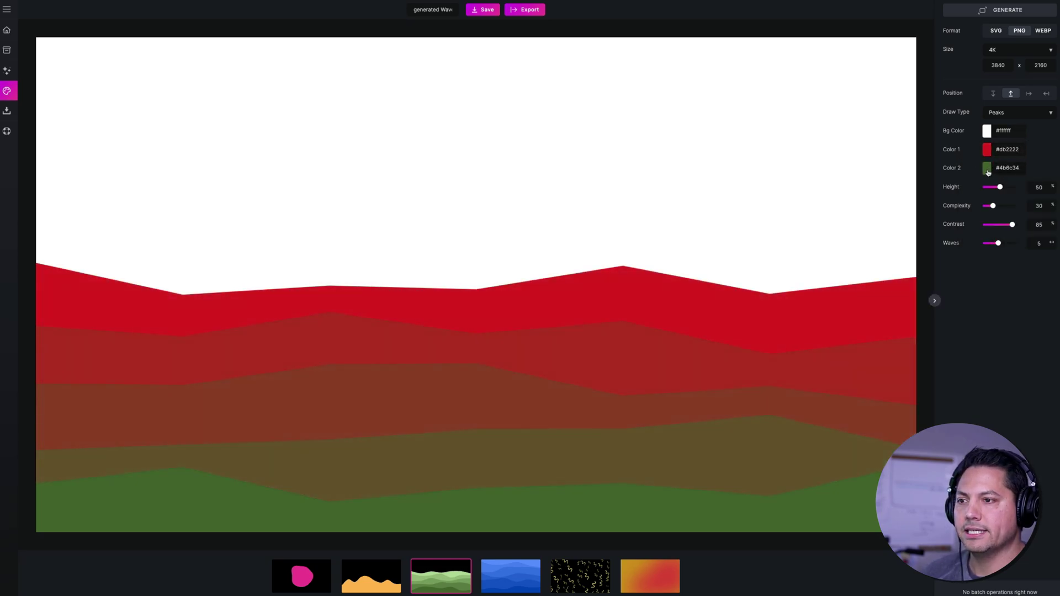
- Set Color 2 of the peaks to dark red #6d2929 and raise the height to 57%
{"action": "left_click", "coordinate": [987, 169]}
{"action": "left_click_drag", "start_coordinate": [1047, 200], "coordinate": [1046, 180]}
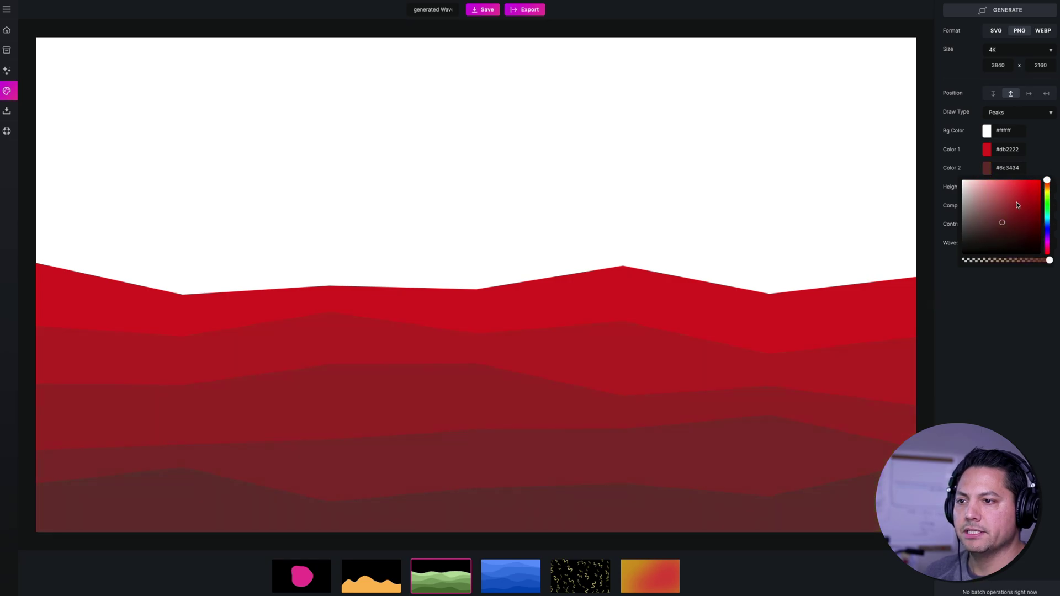
{"action": "left_click", "coordinate": [1009, 216]}
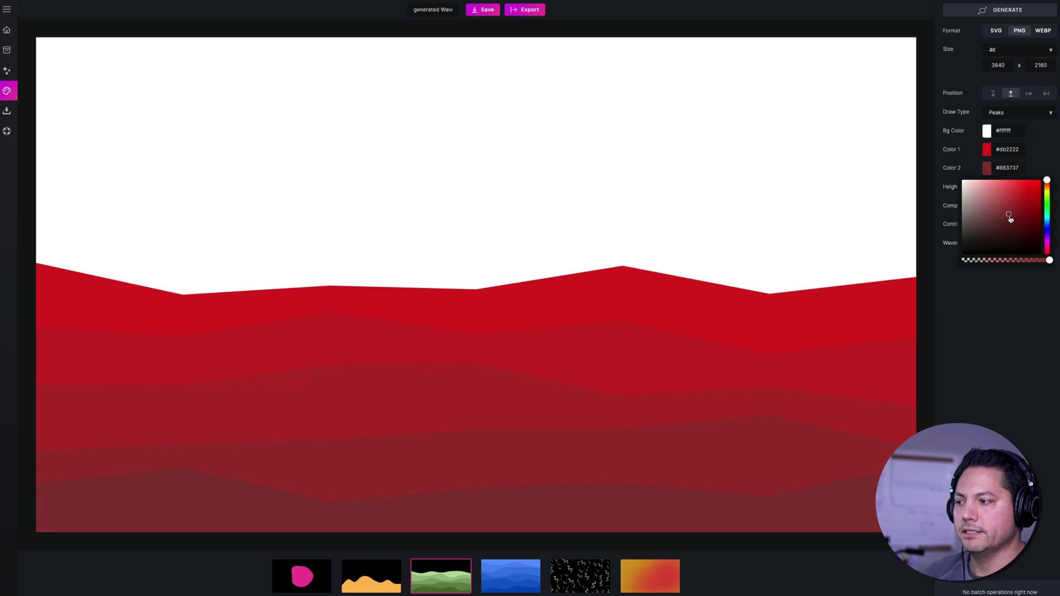
{"action": "left_click_drag", "start_coordinate": [1010, 220], "coordinate": [1012, 225]}
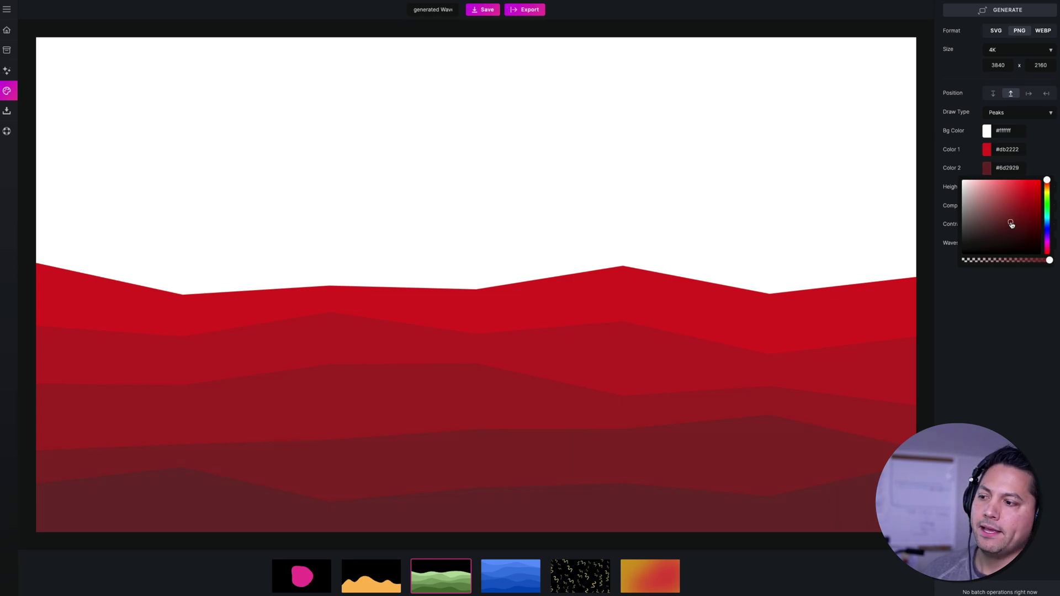
{"action": "left_click", "coordinate": [1008, 326]}
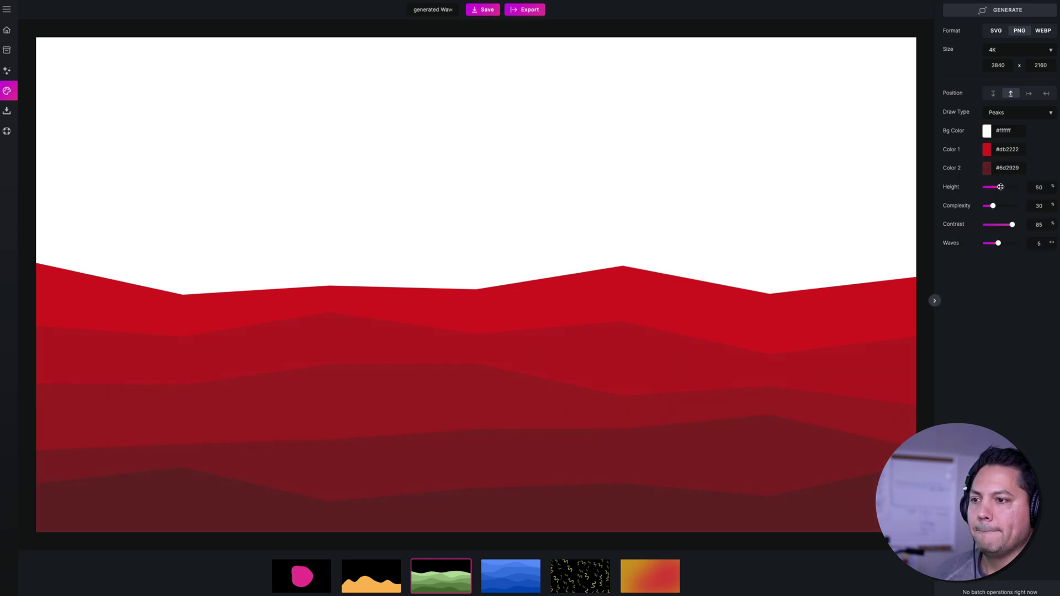
{"action": "left_click_drag", "start_coordinate": [1000, 186], "coordinate": [1004, 187]}
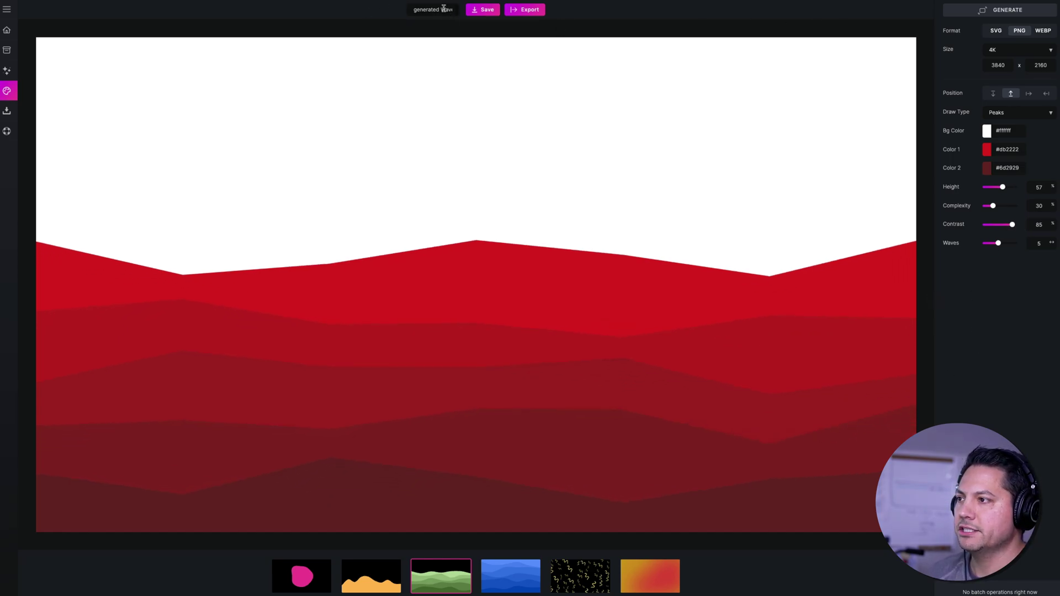
- Rename the background to "generated Peaks" and save it in the Backgrounds folder
{"action": "left_click_drag", "start_coordinate": [441, 8], "coordinate": [473, 11]}
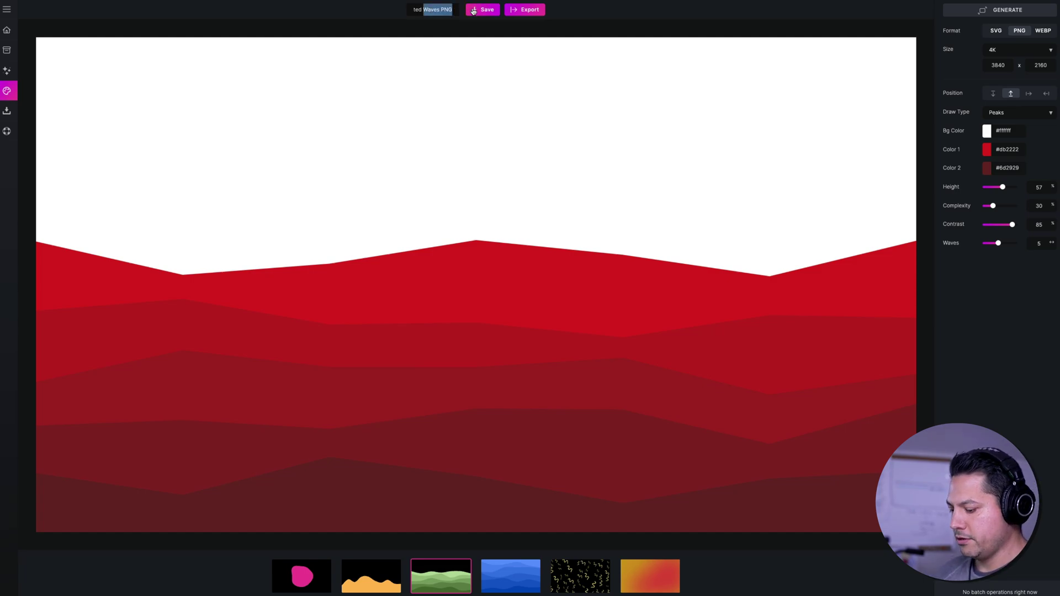
{"action": "type", "text": "Peaks"}
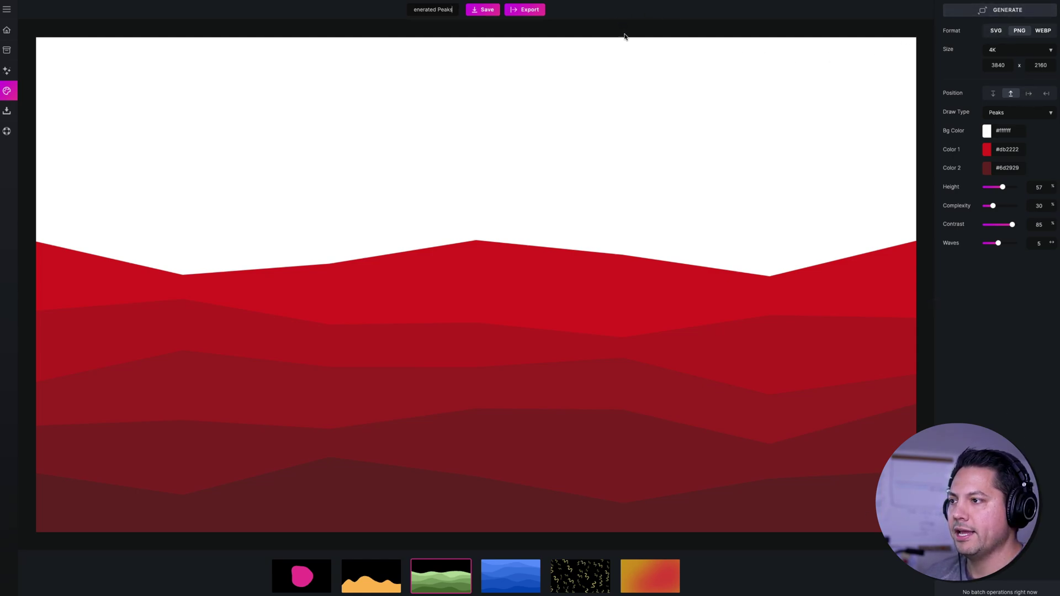
{"action": "left_click", "coordinate": [487, 10]}
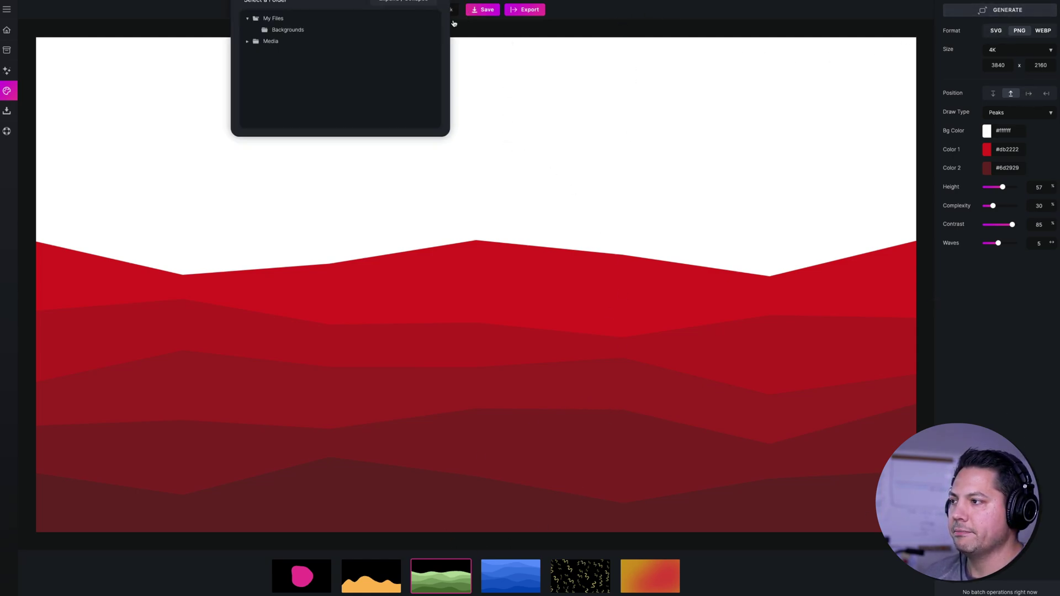
{"action": "left_click", "coordinate": [275, 29]}
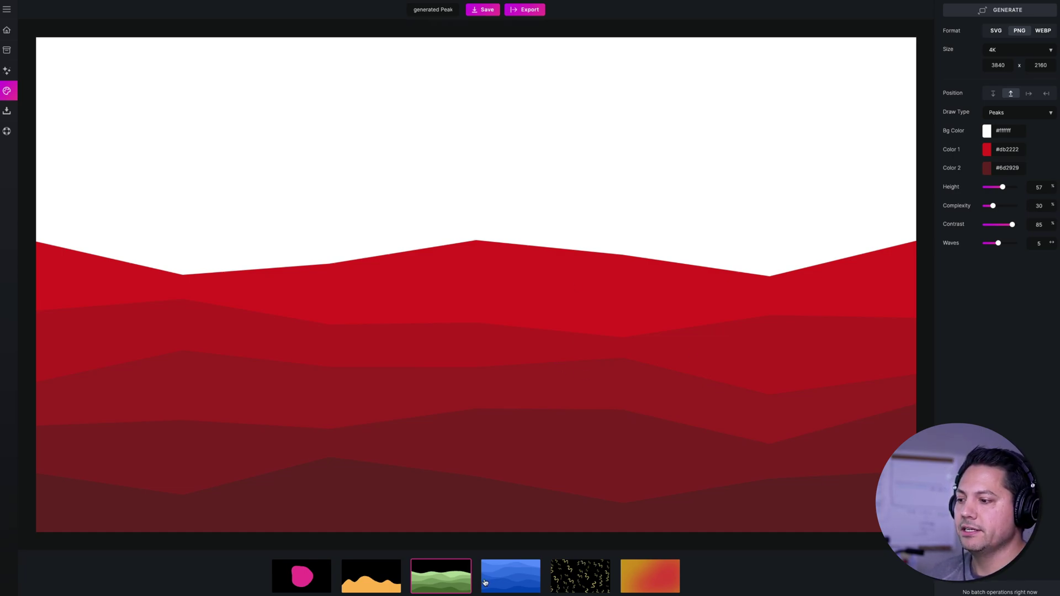
- In the blue layered waves generator, try the Peaks draw type and the sideways position, returning to upward Waves
{"action": "left_click", "coordinate": [503, 580]}
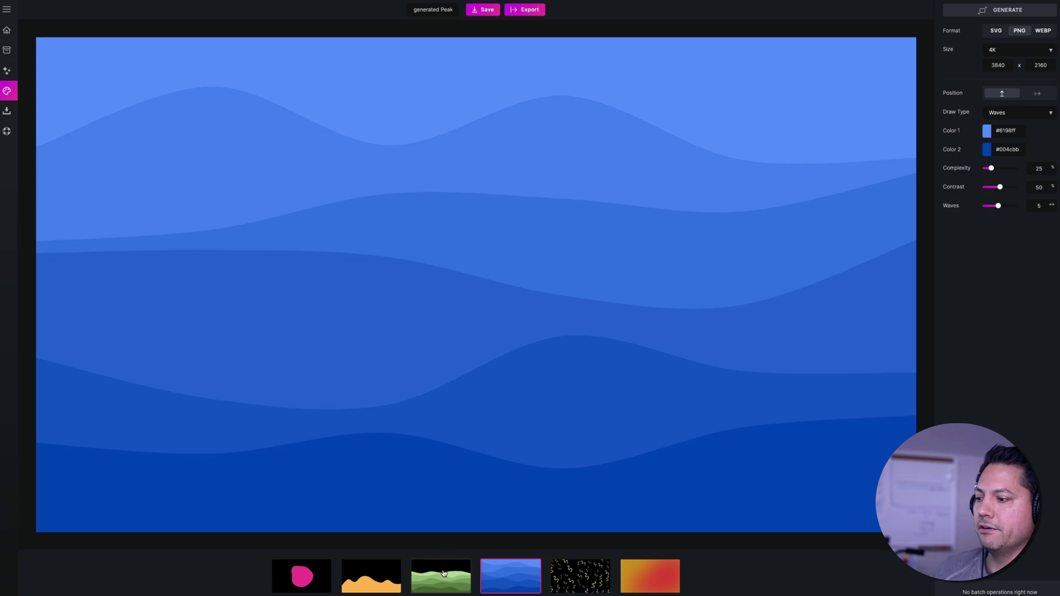
{"action": "left_click", "coordinate": [1023, 115]}
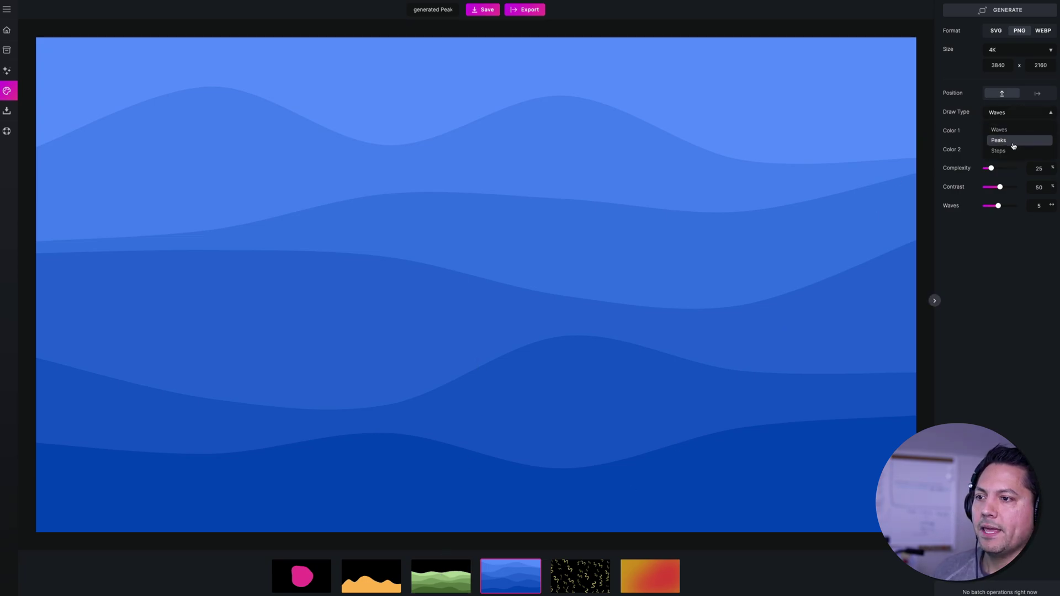
{"action": "left_click", "coordinate": [1021, 140]}
{"action": "left_click", "coordinate": [1013, 115]}
{"action": "left_click", "coordinate": [1013, 131]}
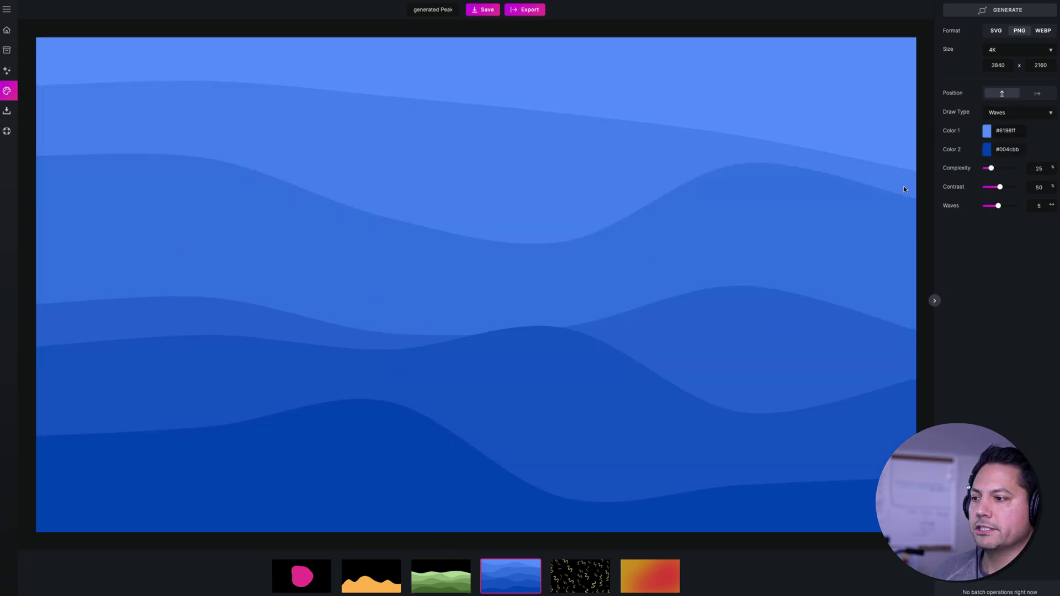
{"action": "left_click", "coordinate": [1026, 95]}
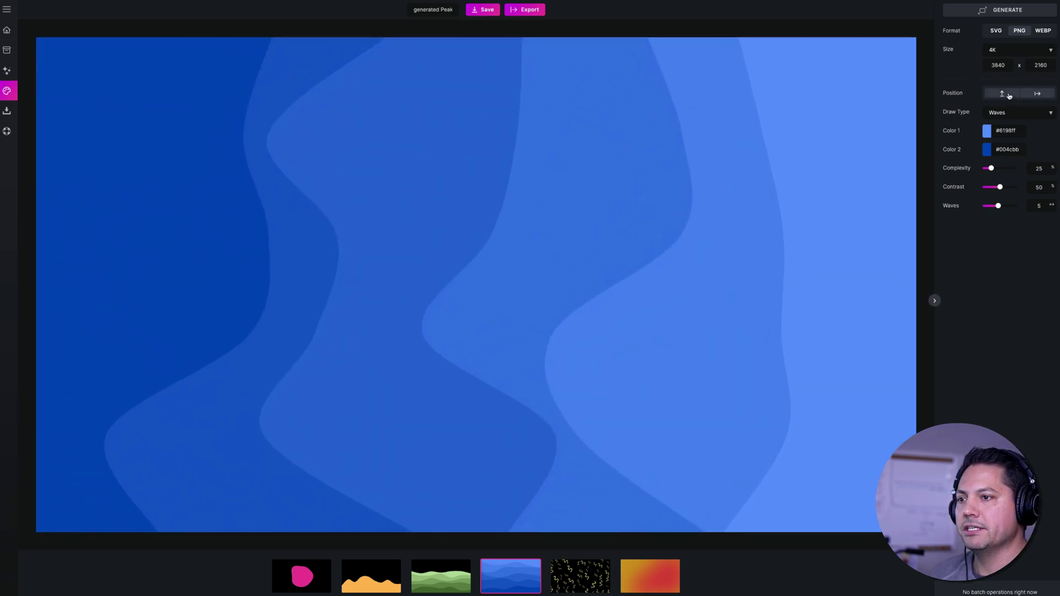
{"action": "left_click", "coordinate": [1009, 95]}
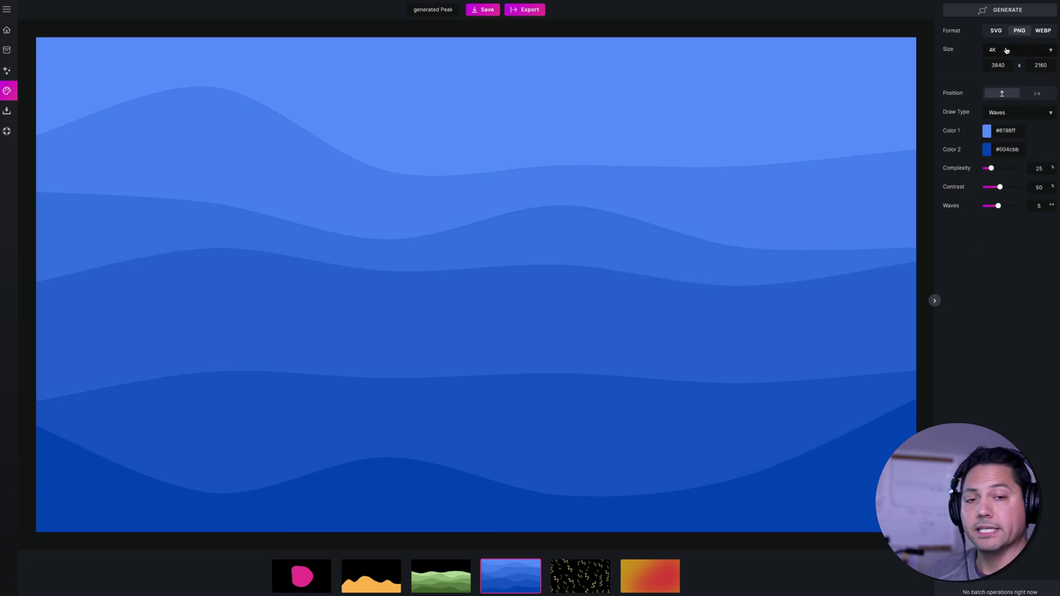
- Switch to the scattered squiggle pattern generator and try the bold arrow and the Dribbble ball as its shape
{"action": "left_click", "coordinate": [578, 577]}
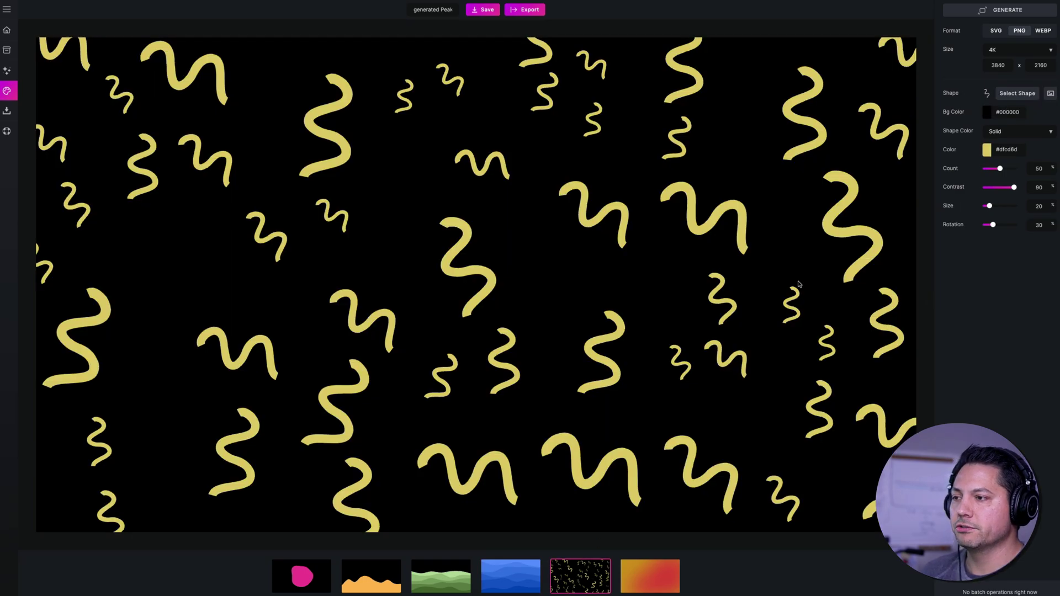
{"action": "left_click", "coordinate": [1037, 93]}
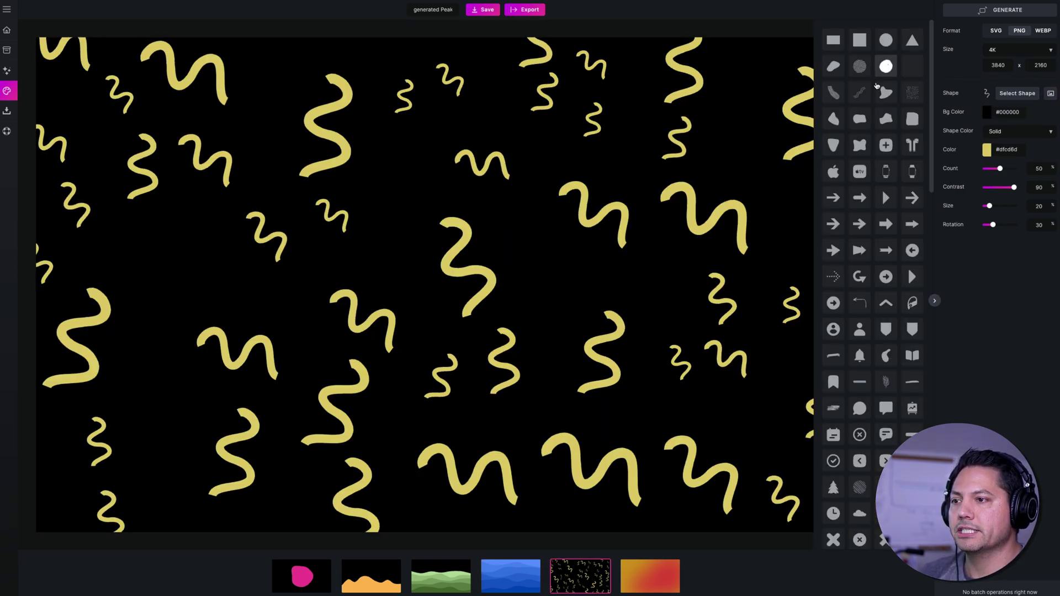
{"action": "left_click", "coordinate": [834, 251]}
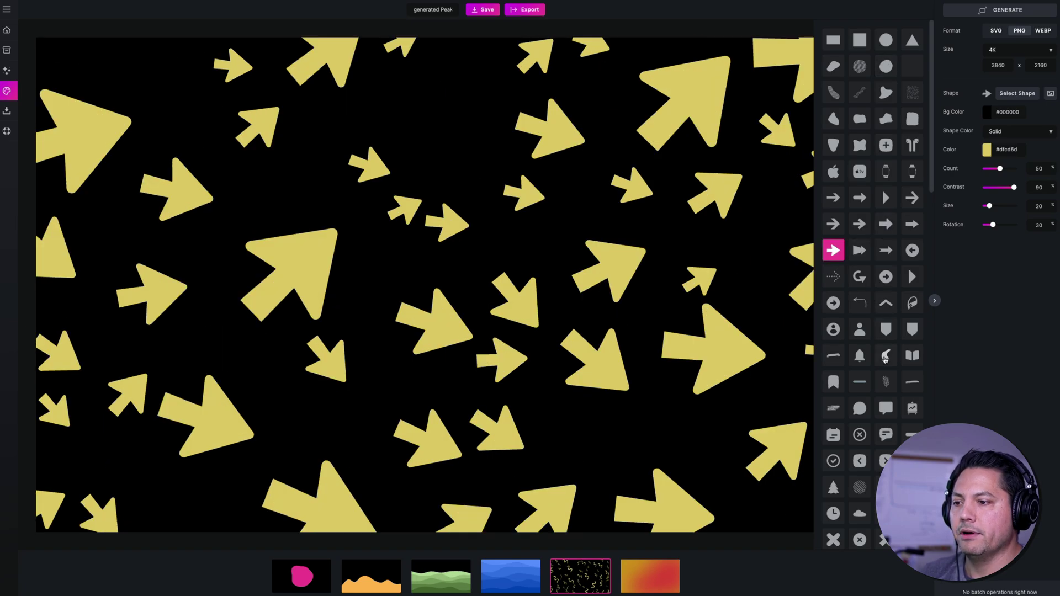
{"action": "scroll", "coordinate": [862, 360], "scroll_direction": "down", "scroll_amount": 5}
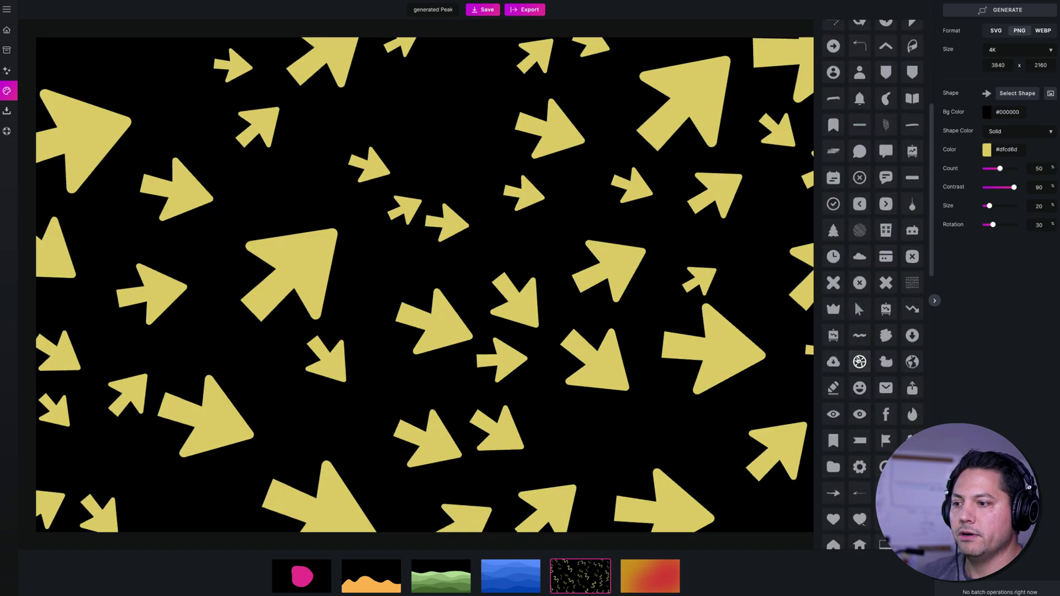
{"action": "left_click", "coordinate": [860, 362]}
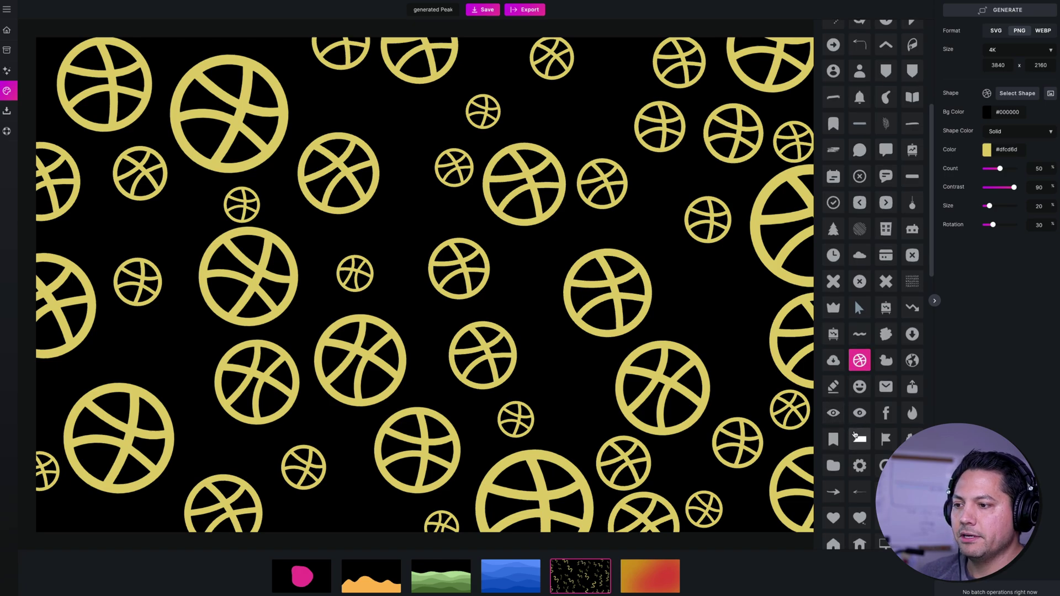
- Try the pointing hand as the pattern shape, and replace it with the picture icon
{"action": "scroll", "coordinate": [855, 434], "scroll_direction": "down", "scroll_amount": 4}
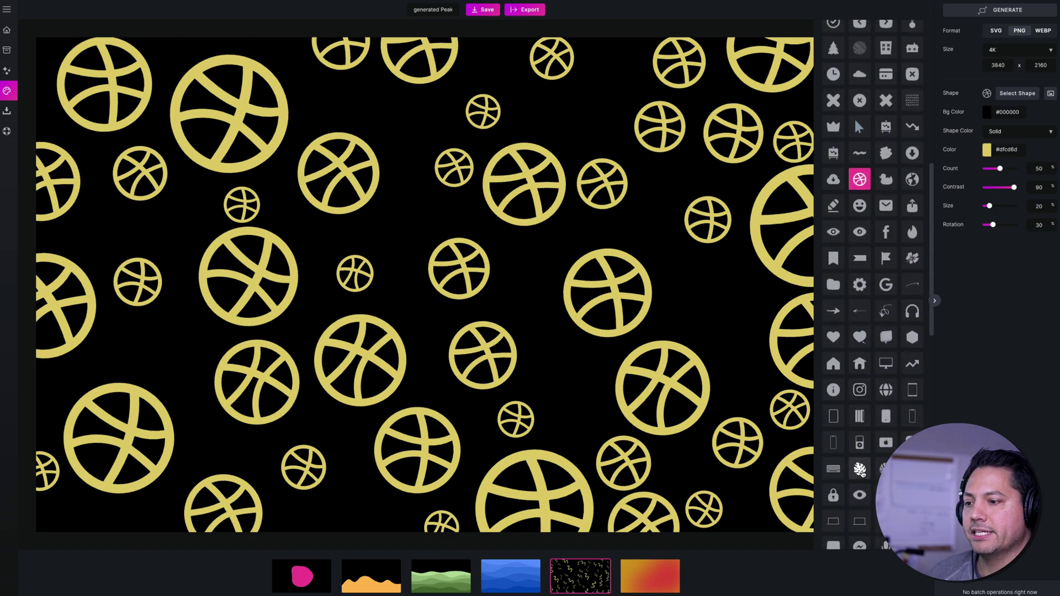
{"action": "scroll", "coordinate": [861, 470], "scroll_direction": "down", "scroll_amount": 5}
{"action": "scroll", "coordinate": [863, 413], "scroll_direction": "down", "scroll_amount": 5}
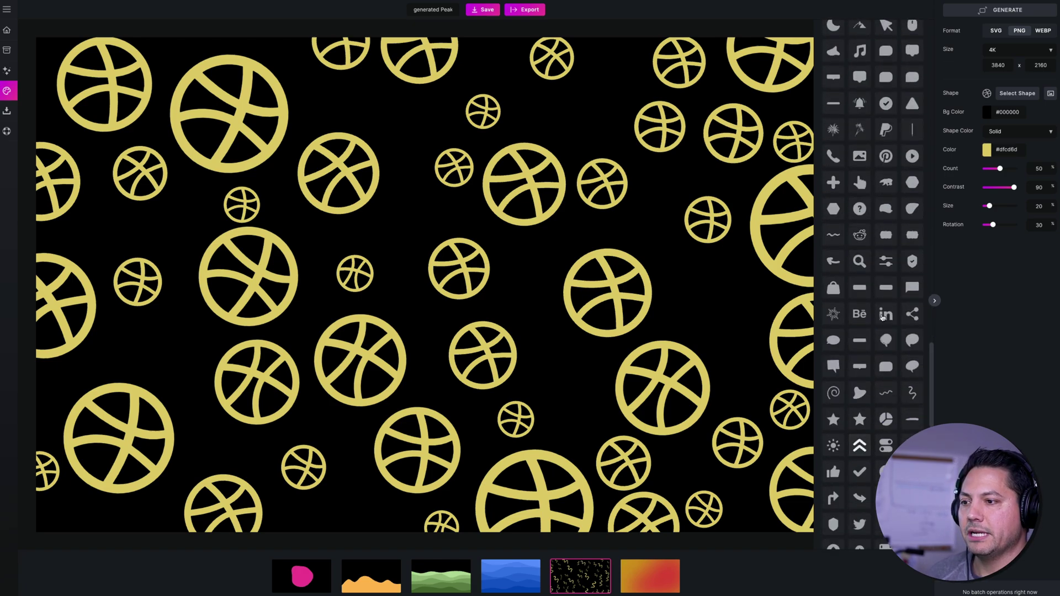
{"action": "left_click", "coordinate": [861, 186]}
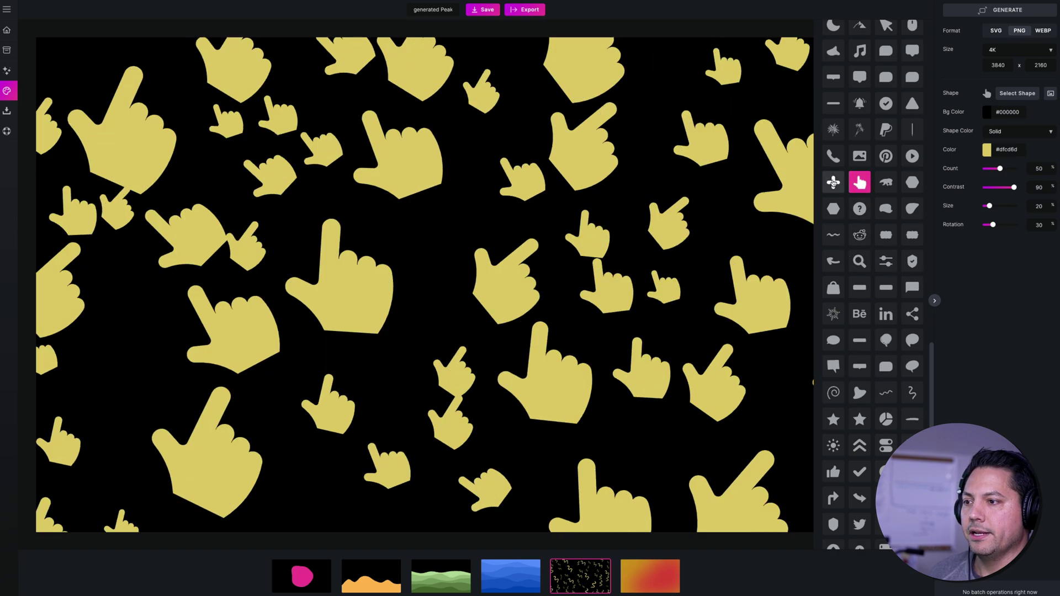
{"action": "left_click", "coordinate": [856, 157]}
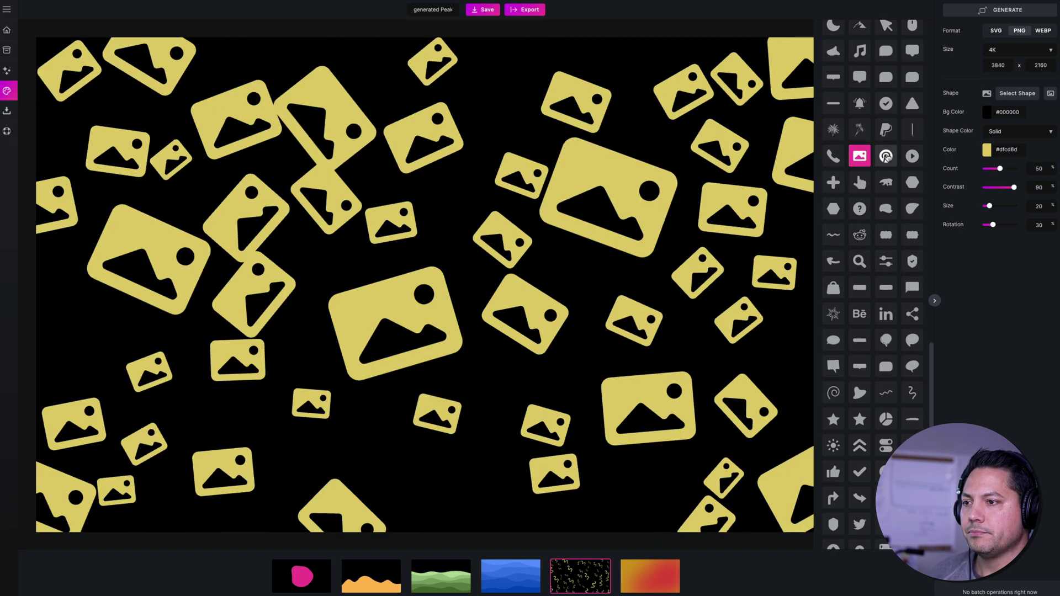
{"action": "left_click", "coordinate": [1000, 278]}
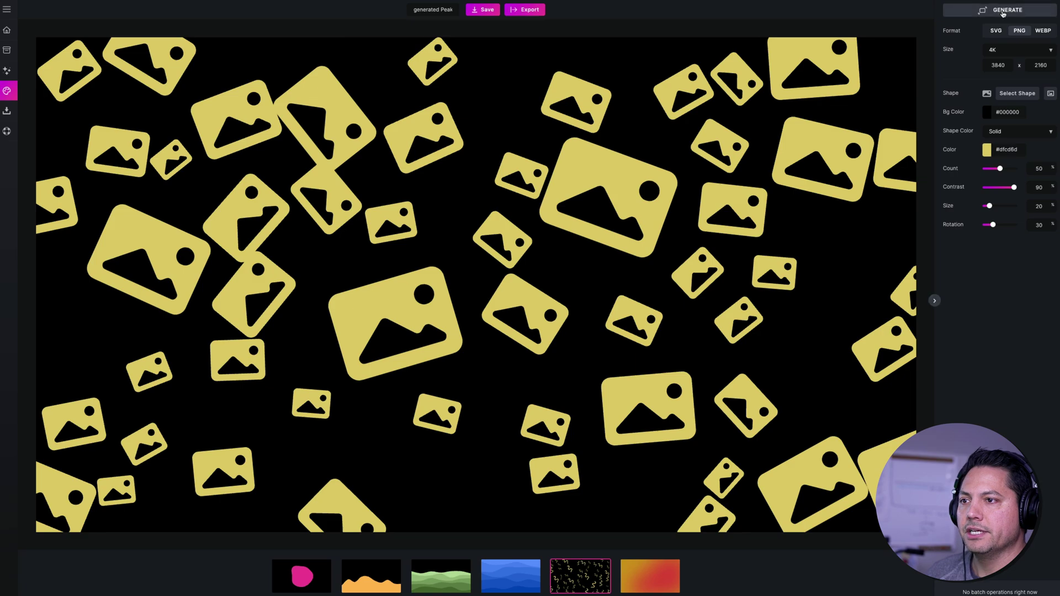
- Regenerate the picture icon pattern several times to get a new random arrangement
{"action": "left_click", "coordinate": [1003, 11]}
{"action": "left_click", "coordinate": [1003, 11]}
{"action": "left_click", "coordinate": [1003, 11]}
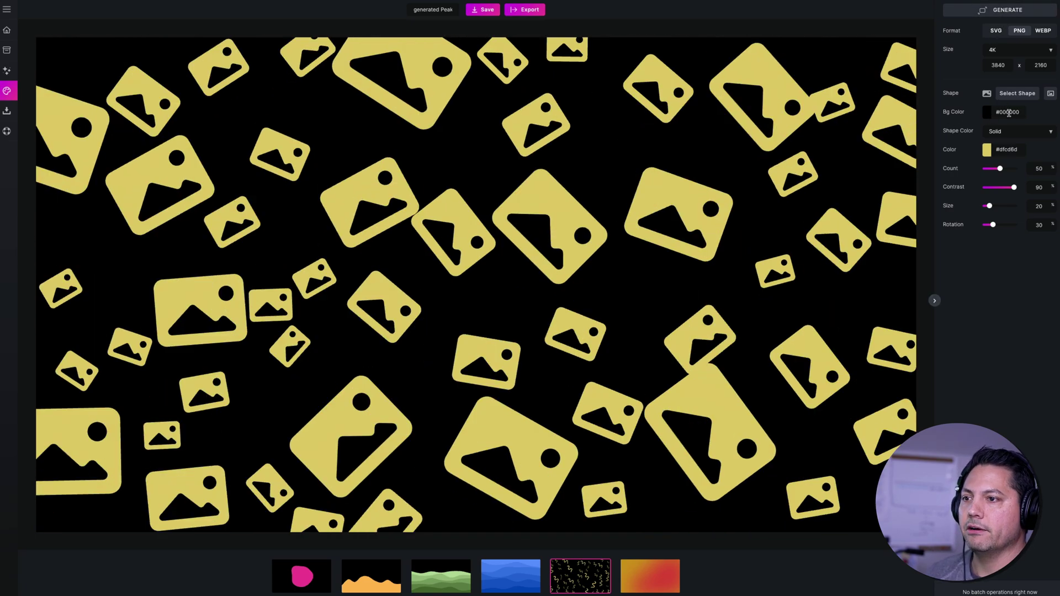
- Set the picture icon pattern's background color to dusty red #ba6e6e
{"action": "left_click", "coordinate": [987, 113]}
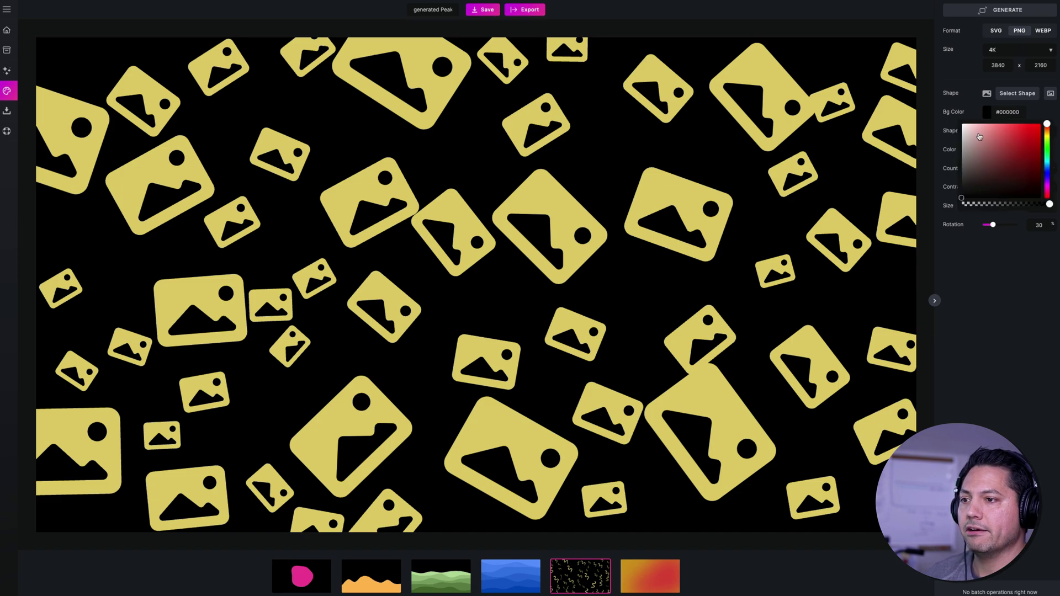
{"action": "left_click", "coordinate": [970, 134]}
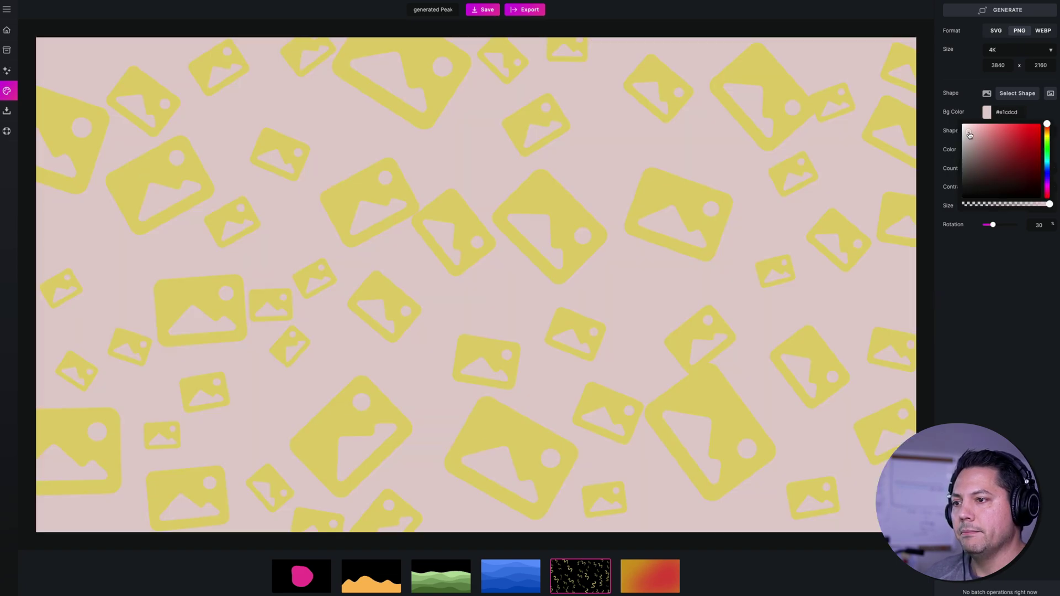
{"action": "left_click_drag", "start_coordinate": [970, 134], "coordinate": [995, 146]}
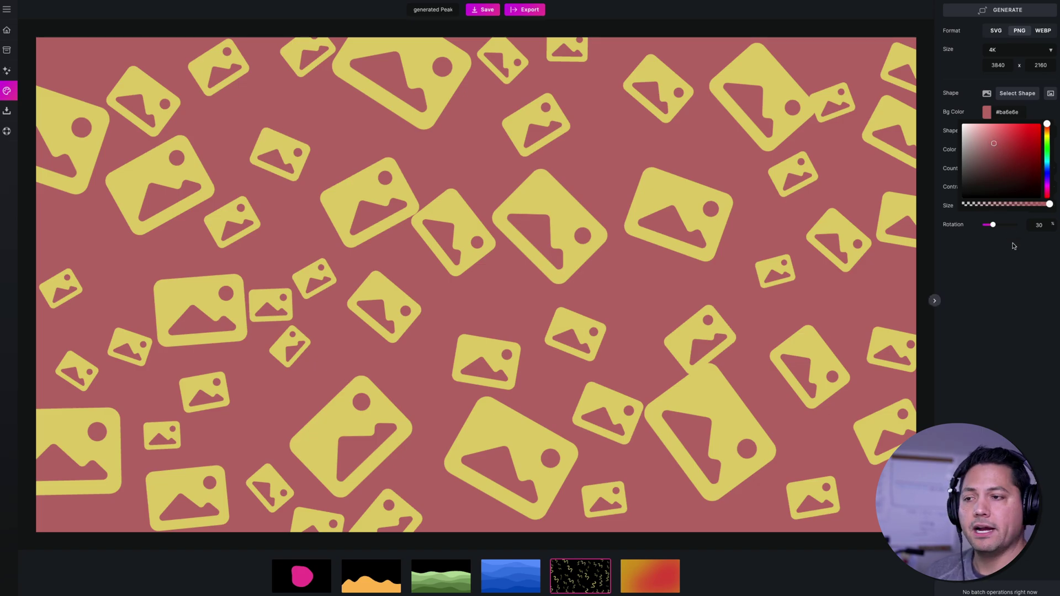
{"action": "left_click", "coordinate": [989, 350]}
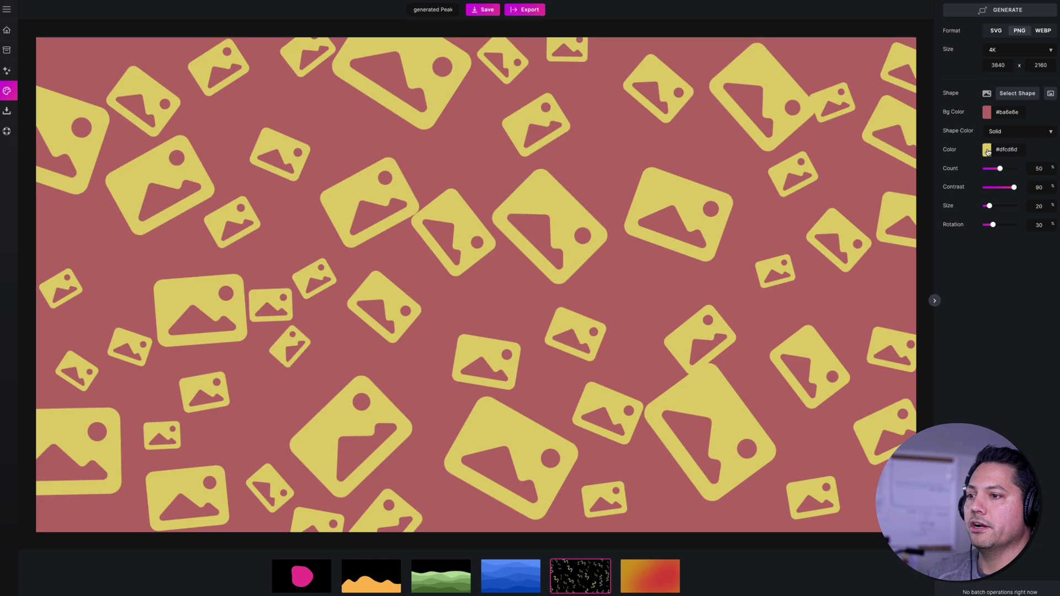
- Change the solid color of the picture icons to light grey #ebebeb
{"action": "left_click", "coordinate": [988, 153]}
{"action": "left_click", "coordinate": [1010, 187]}
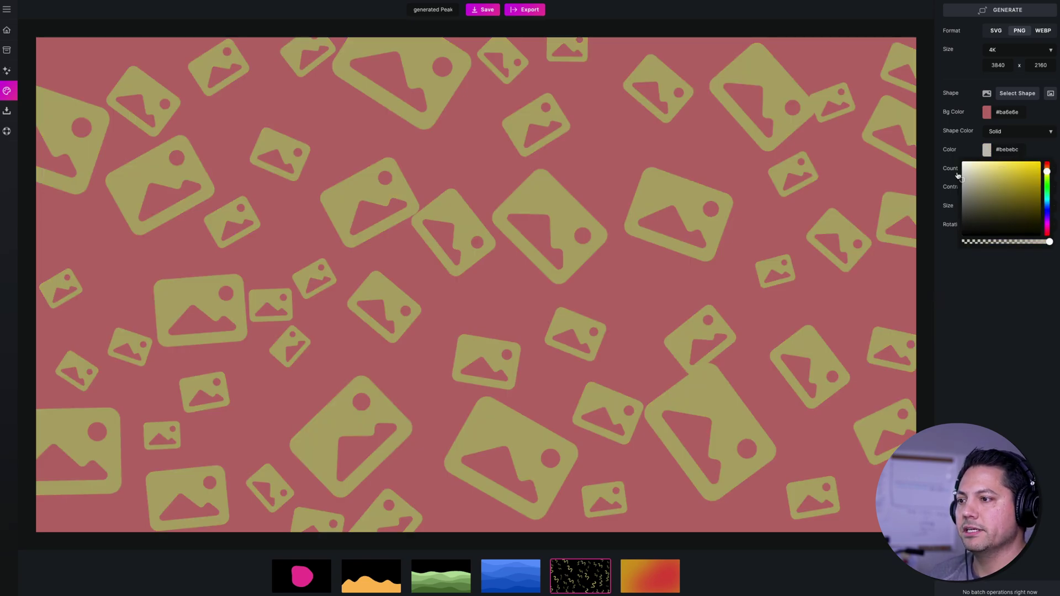
{"action": "left_click", "coordinate": [962, 169]}
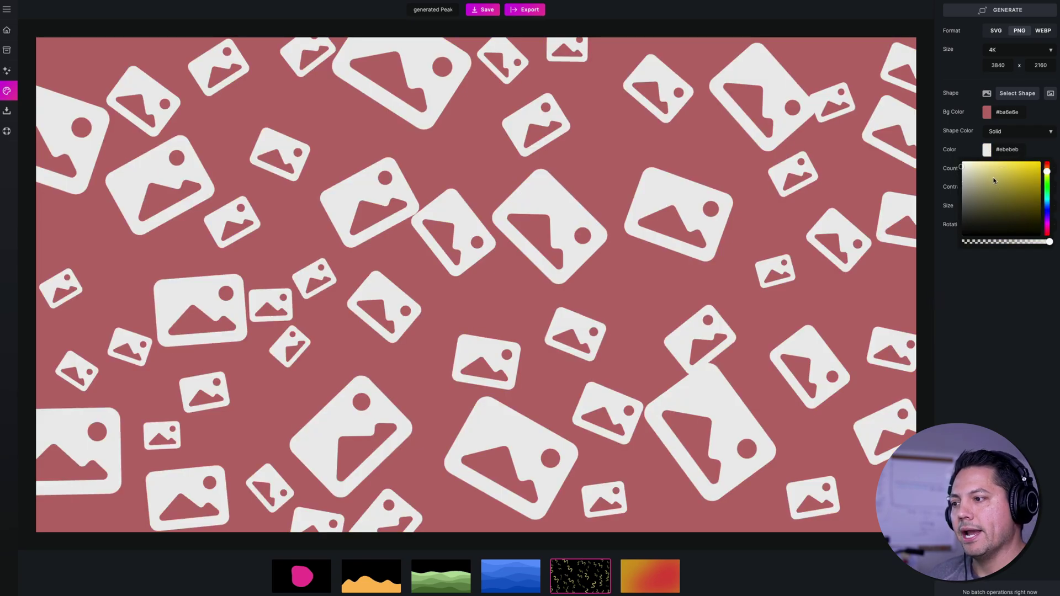
{"action": "left_click", "coordinate": [994, 325]}
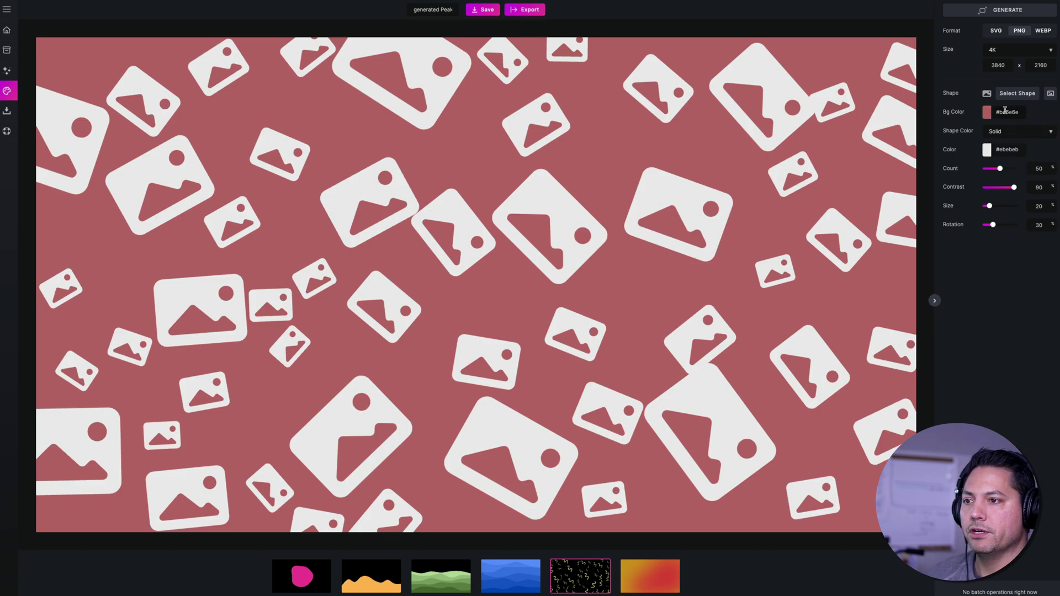
- Browse the library images available as a custom pattern shape and close the selection without choosing one
{"action": "left_click", "coordinate": [1051, 94]}
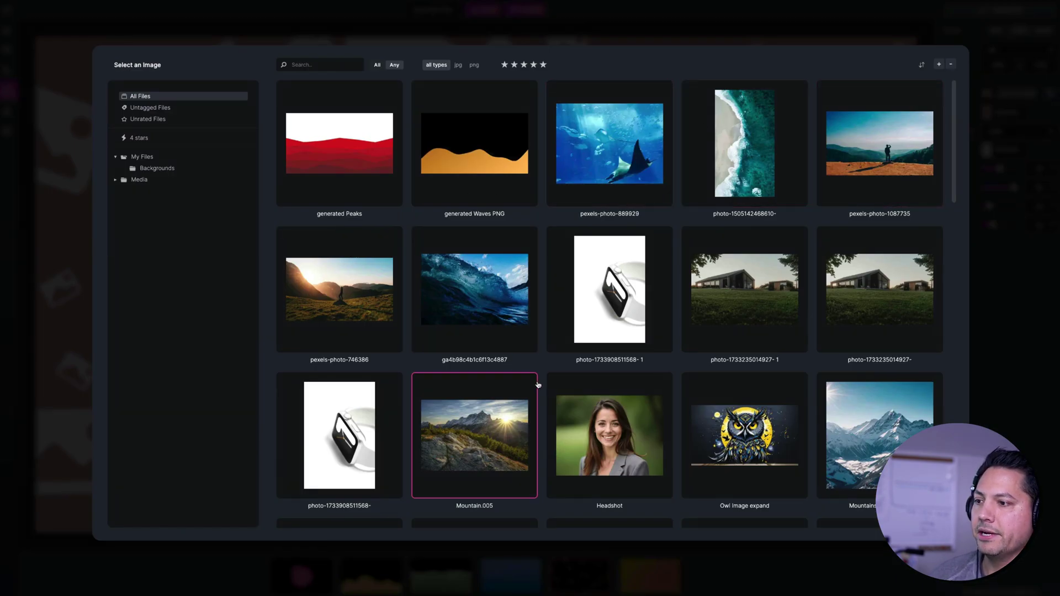
{"action": "scroll", "coordinate": [649, 392], "scroll_direction": "down", "scroll_amount": 6}
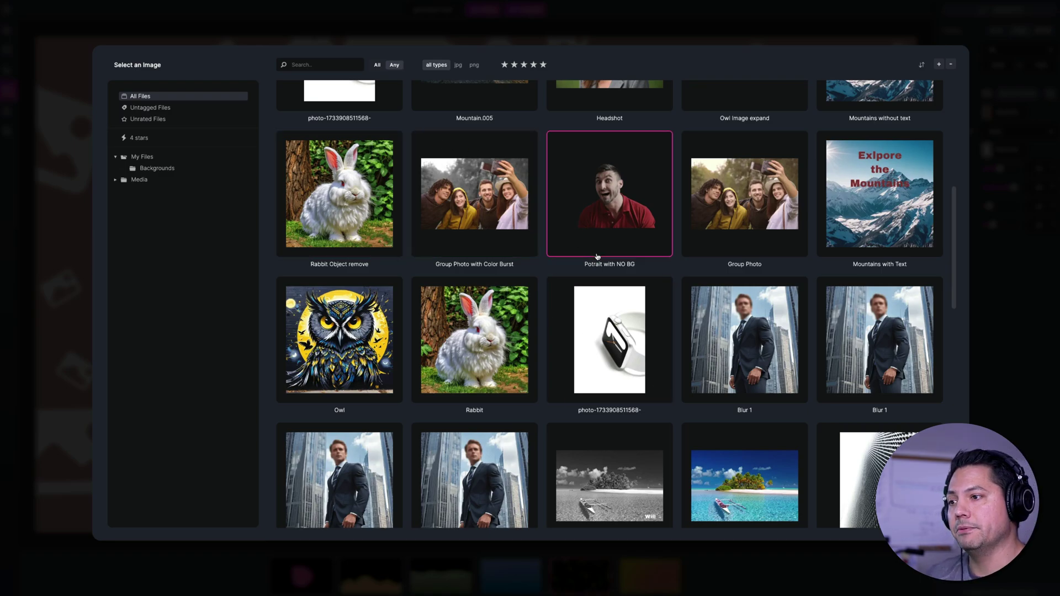
{"action": "left_click", "coordinate": [1001, 237]}
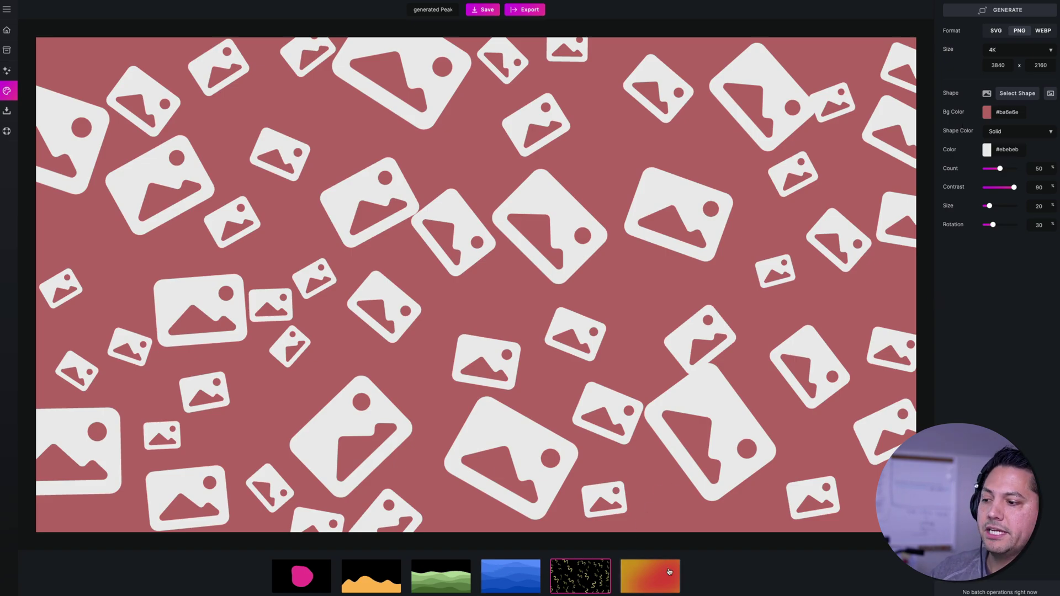
- Switch to the orange and red gradient generator and set Color 1 to soft red #cf6666
{"action": "left_click", "coordinate": [649, 575]}
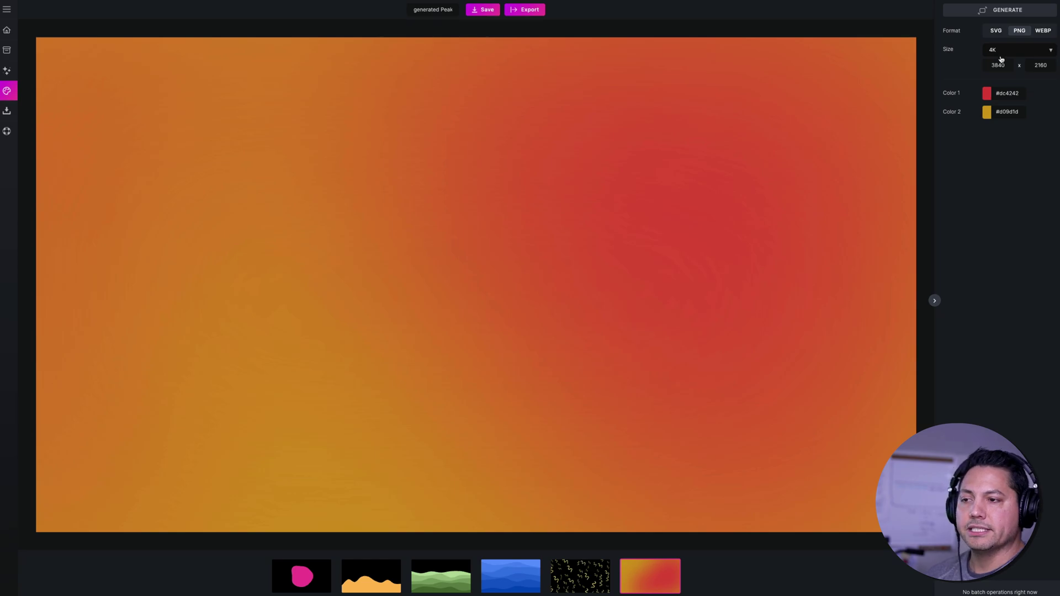
{"action": "left_click", "coordinate": [987, 96]}
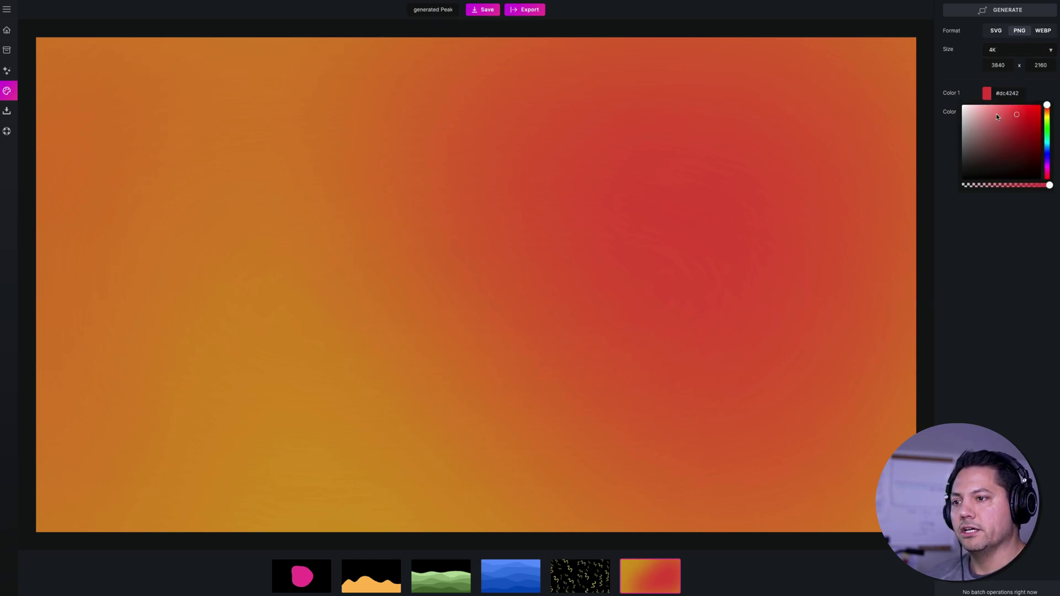
{"action": "left_click", "coordinate": [1022, 139]}
{"action": "left_click_drag", "start_coordinate": [1021, 139], "coordinate": [1002, 121]}
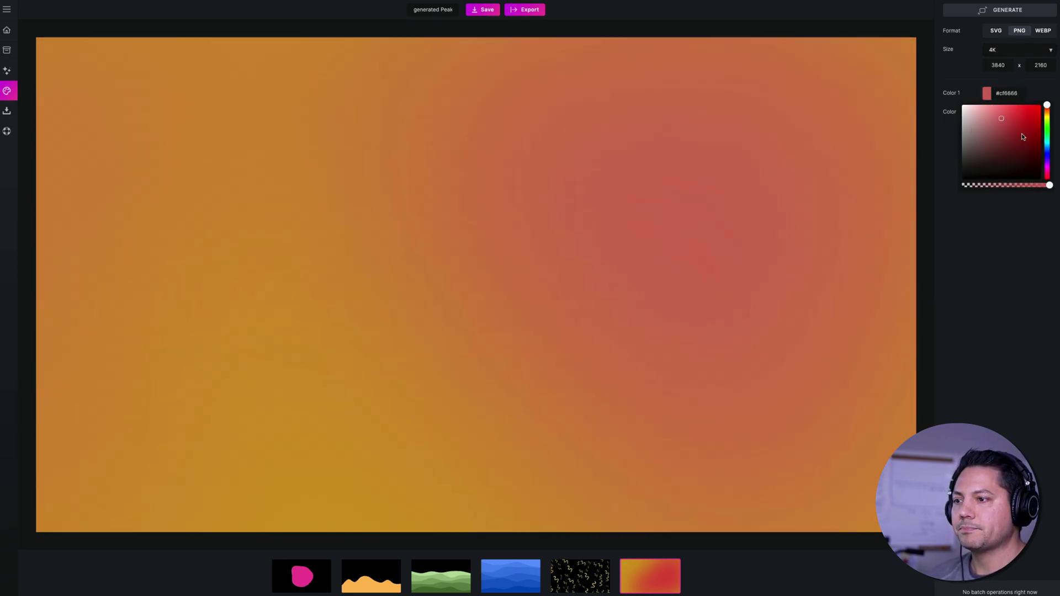
{"action": "left_click", "coordinate": [934, 299]}
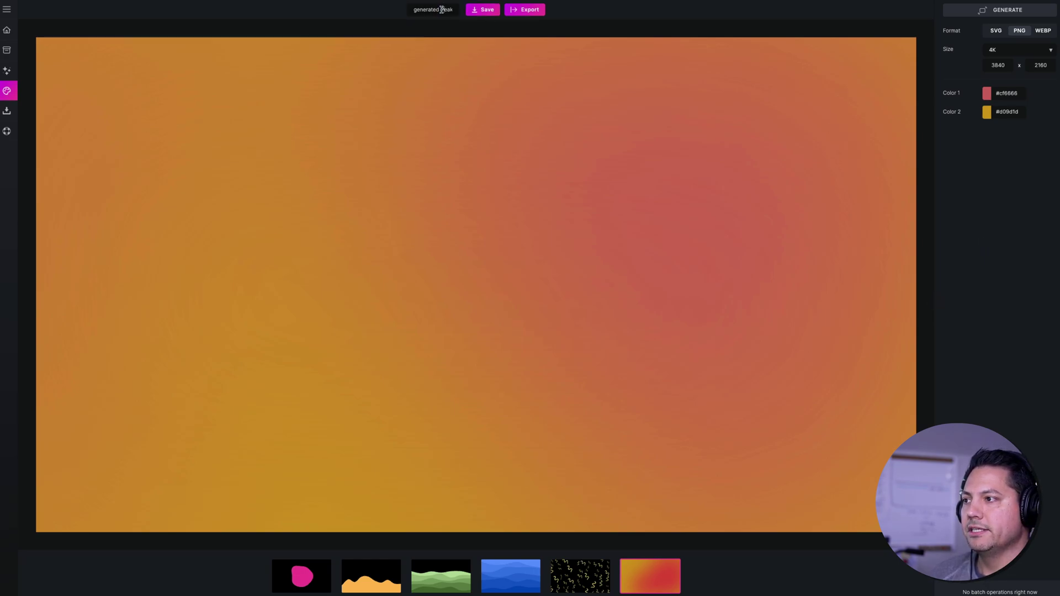
- Name the gradient background "generated BG" and save it to the Backgrounds folder
{"action": "left_click_drag", "start_coordinate": [441, 8], "coordinate": [469, 10]}
{"action": "key", "text": "BackSpace"}
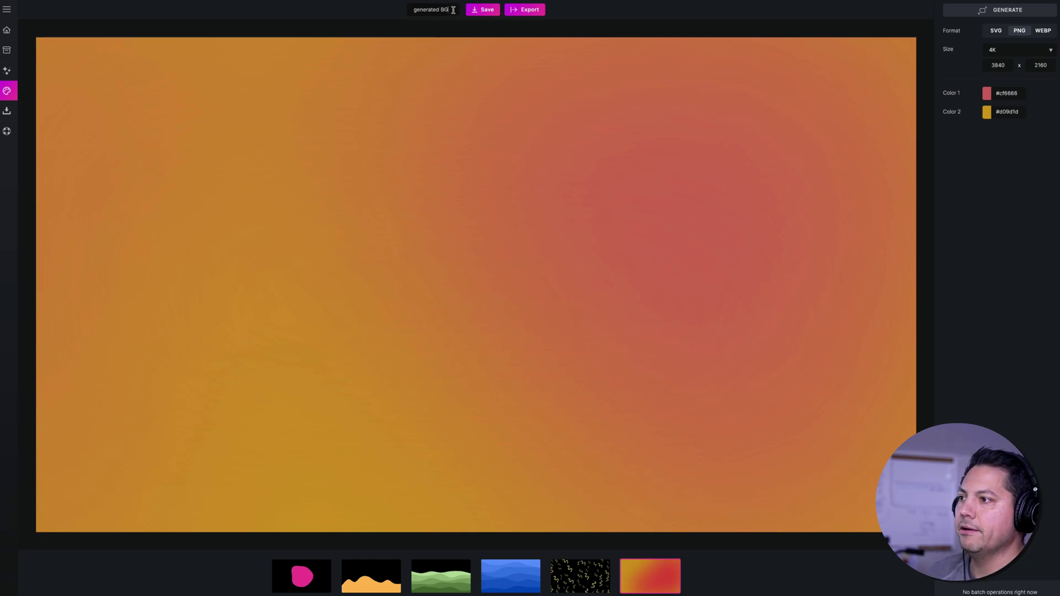
{"action": "left_click", "coordinate": [482, 9]}
{"action": "left_click", "coordinate": [296, 31]}
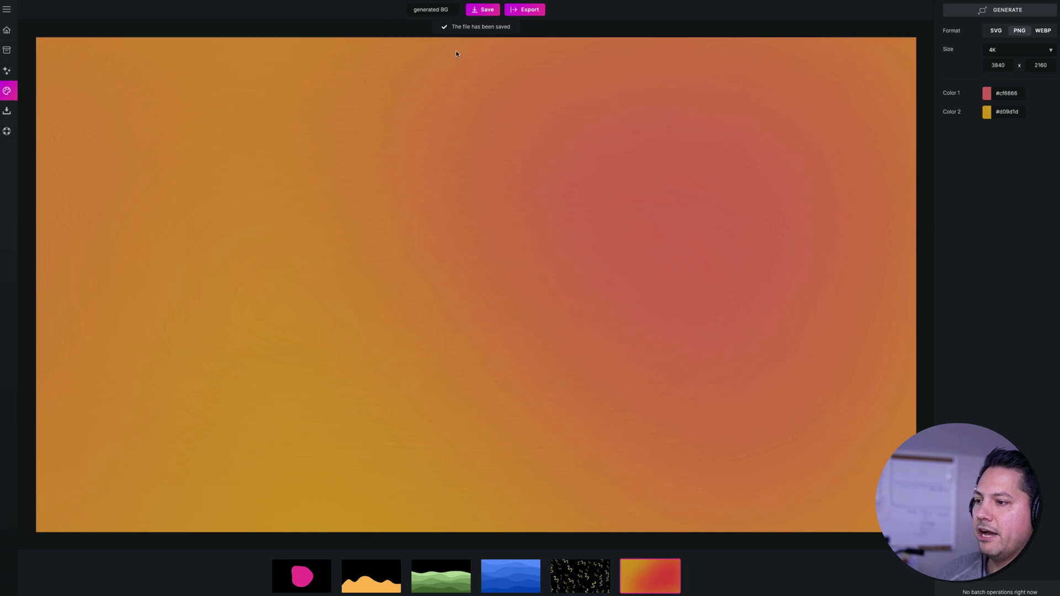
- Open My Files and look through the saved peaks and waves backgrounds in the Backgrounds folder
{"action": "mouse_move", "coordinate": [19, 56]}
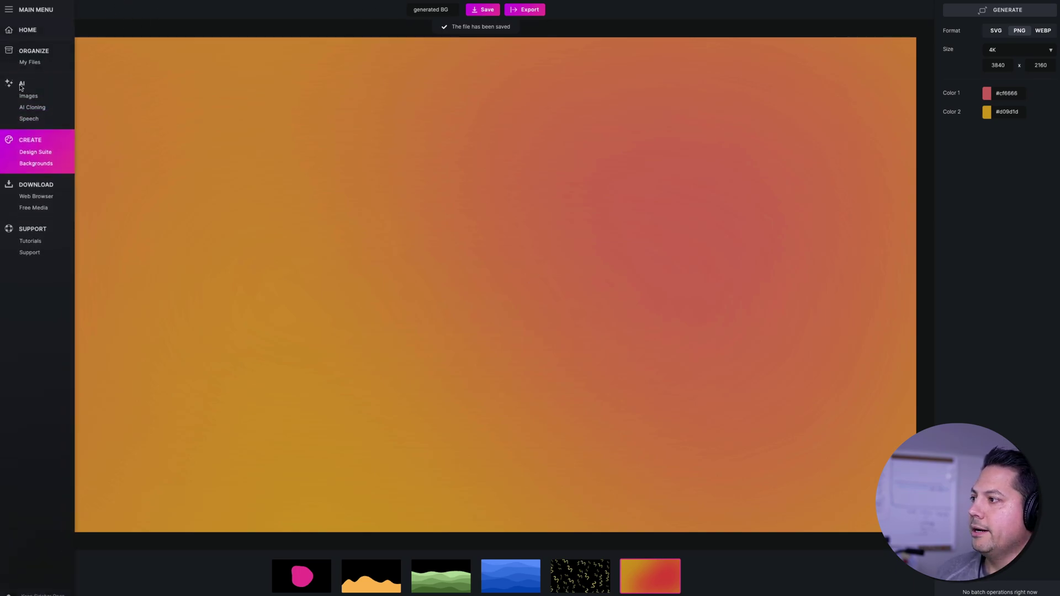
{"action": "left_click", "coordinate": [30, 62]}
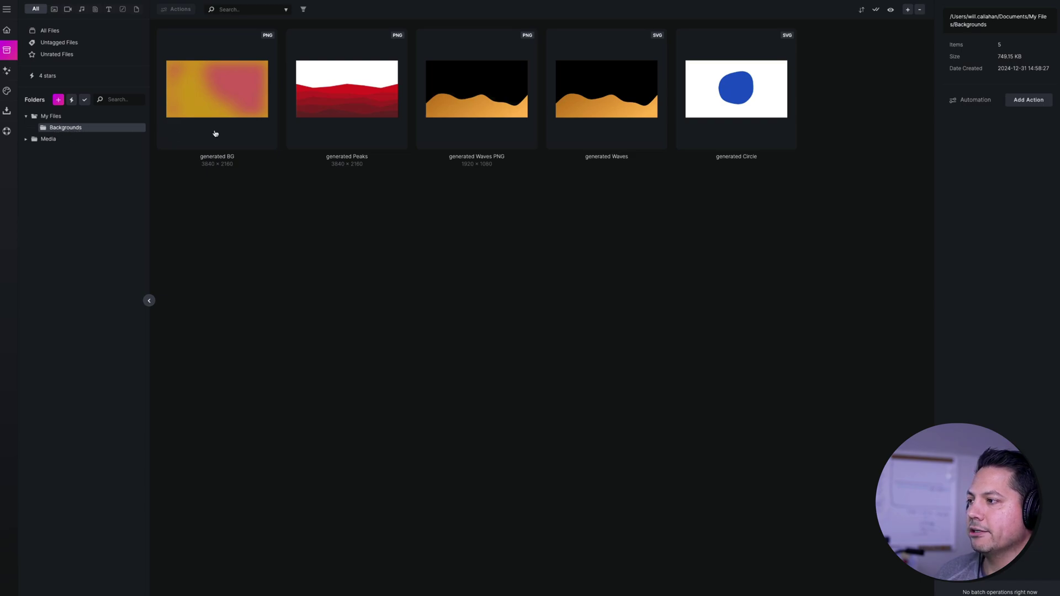
{"action": "left_click", "coordinate": [586, 100]}
{"action": "left_click", "coordinate": [442, 104]}
{"action": "left_click", "coordinate": [317, 100]}
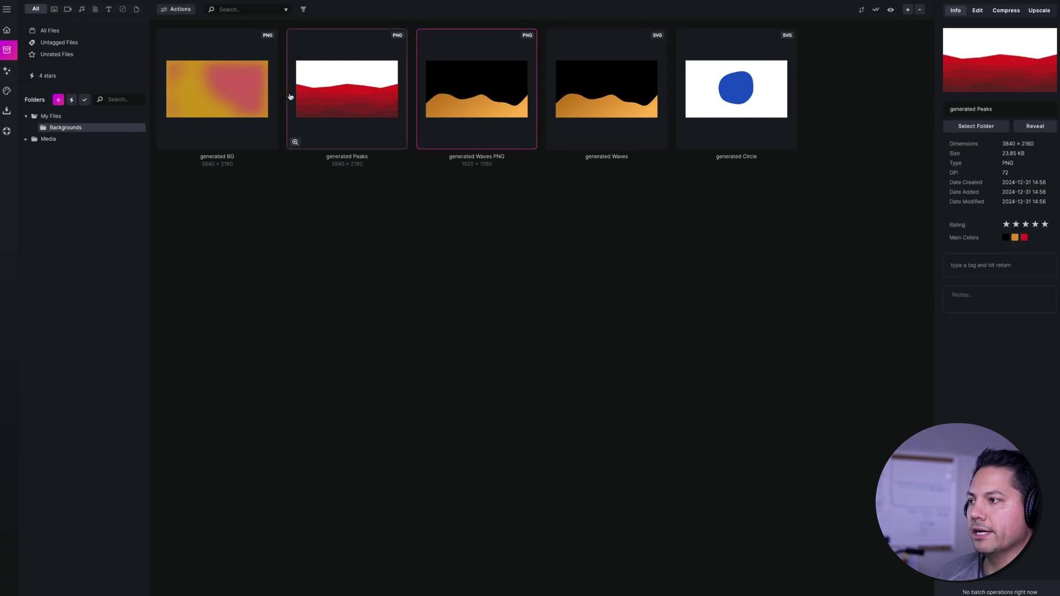
{"action": "left_click", "coordinate": [601, 95]}
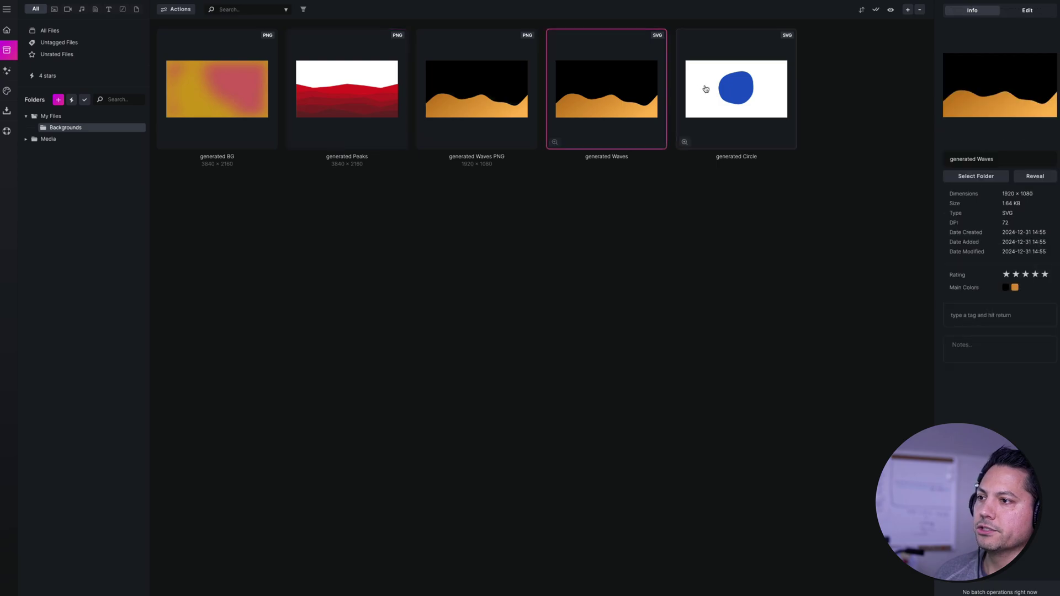
- Open the generated Circle SVG for editing to inspect its color options, and exit the editor
{"action": "left_click", "coordinate": [758, 79]}
{"action": "double_click", "coordinate": [739, 87]}
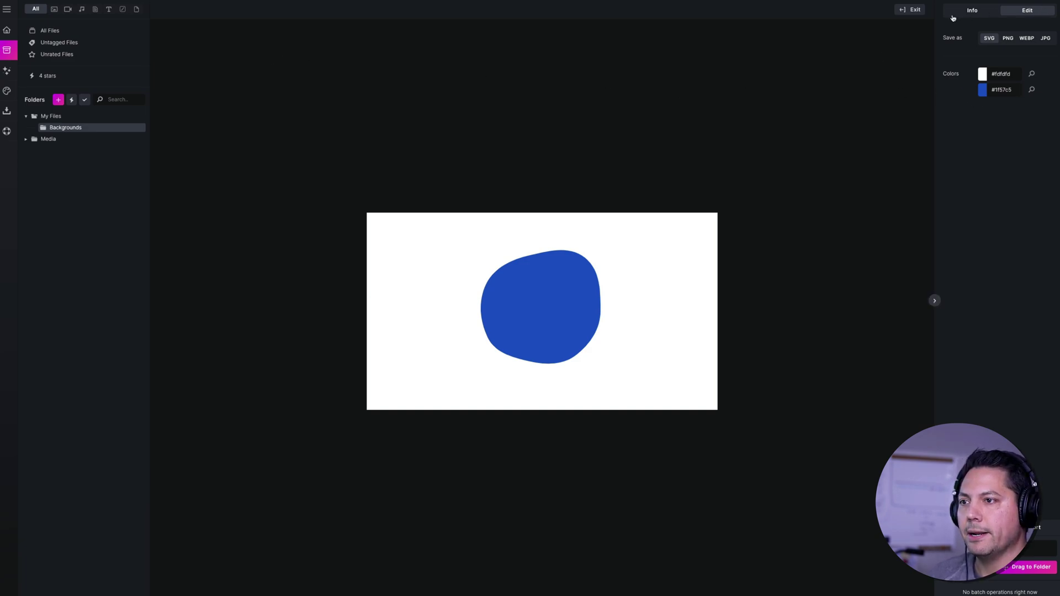
{"action": "left_click", "coordinate": [910, 9]}
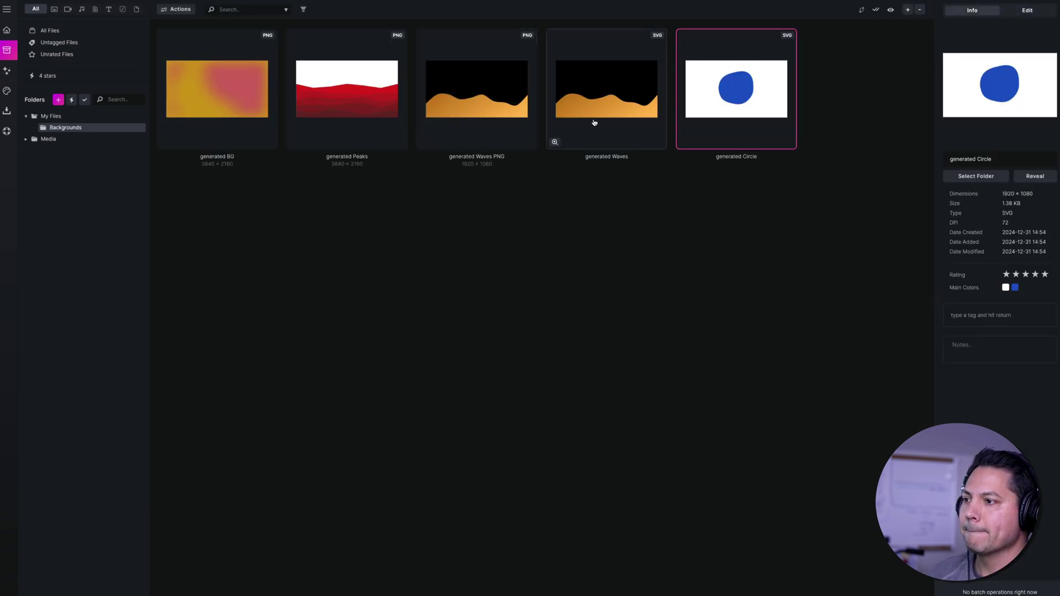
- Recolor the generated Waves SVG's black background to white #ffffff and save it as "generated Waves White" in the Backgrounds folder
{"action": "double_click", "coordinate": [625, 102]}
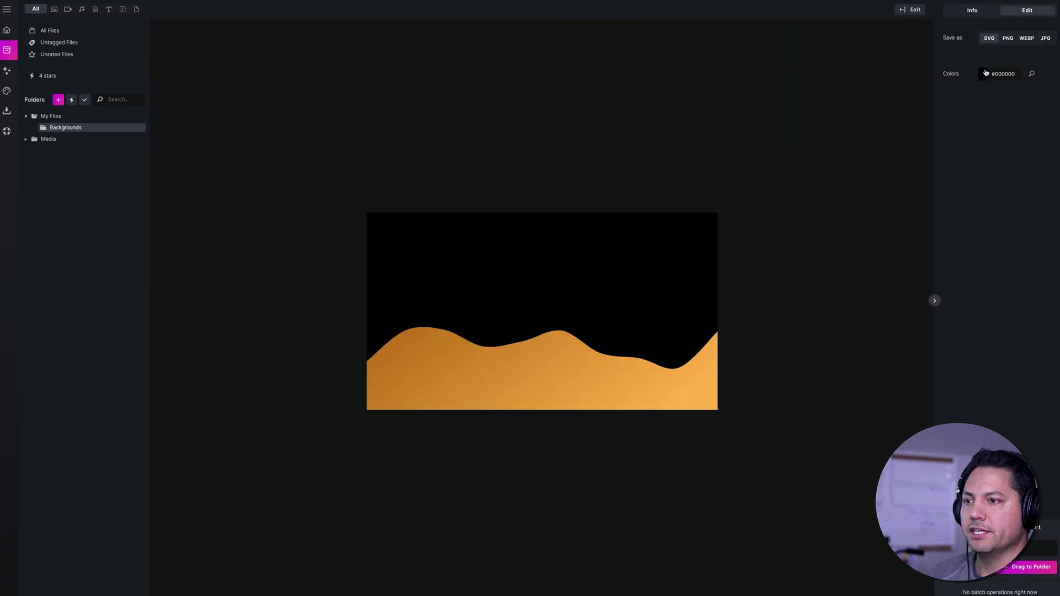
{"action": "left_click", "coordinate": [983, 76]}
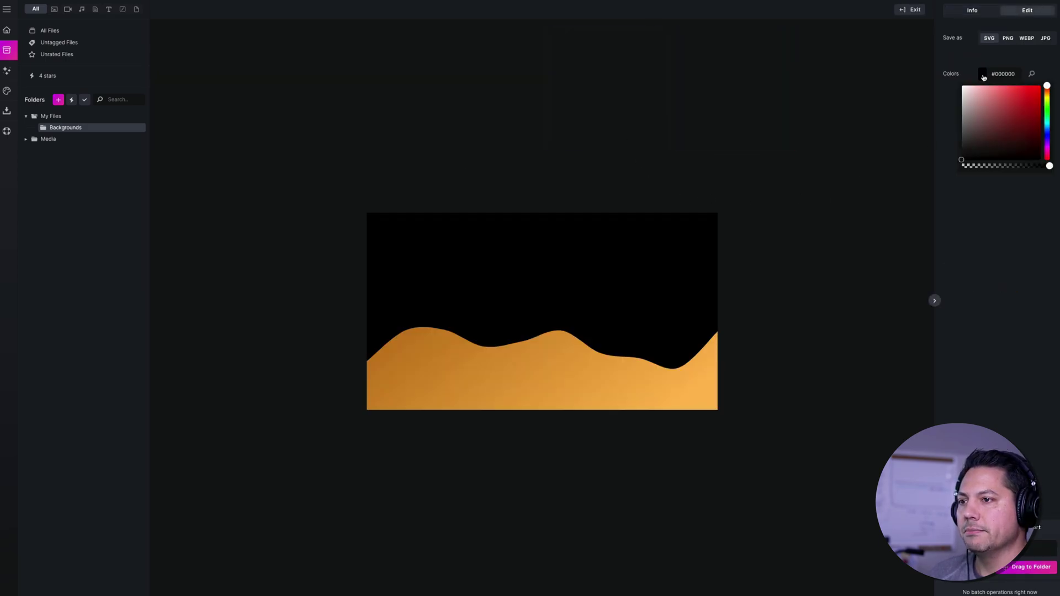
{"action": "left_click", "coordinate": [963, 86]}
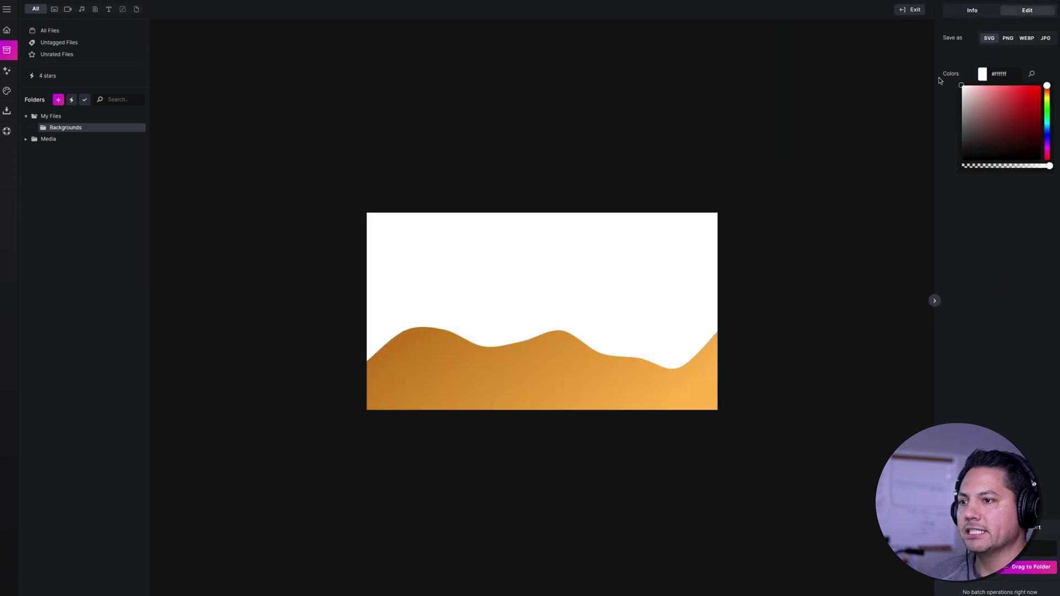
{"action": "left_click", "coordinate": [862, 215]}
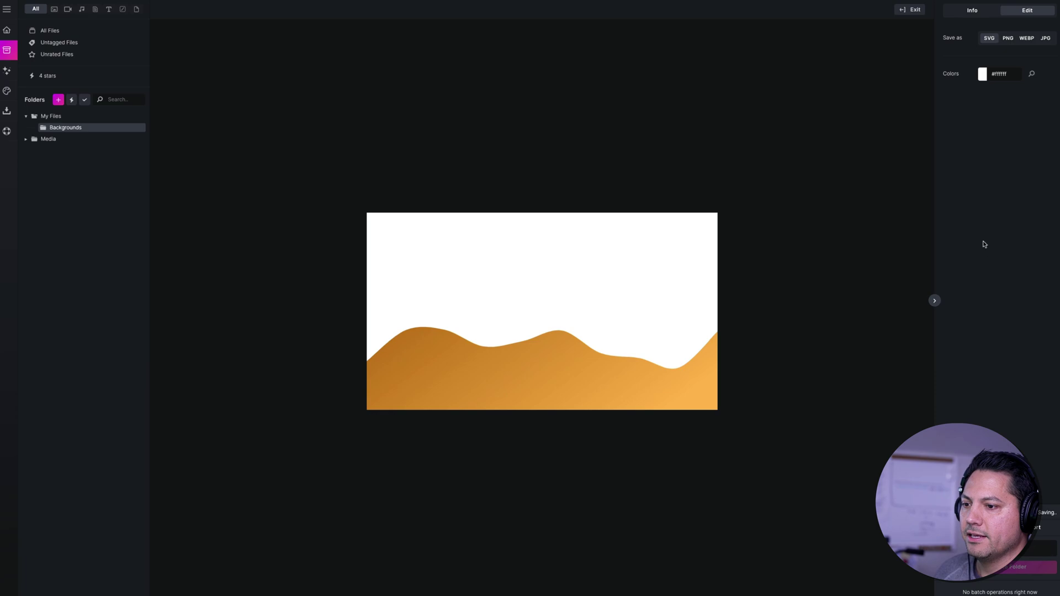
{"action": "left_click", "coordinate": [910, 9]}
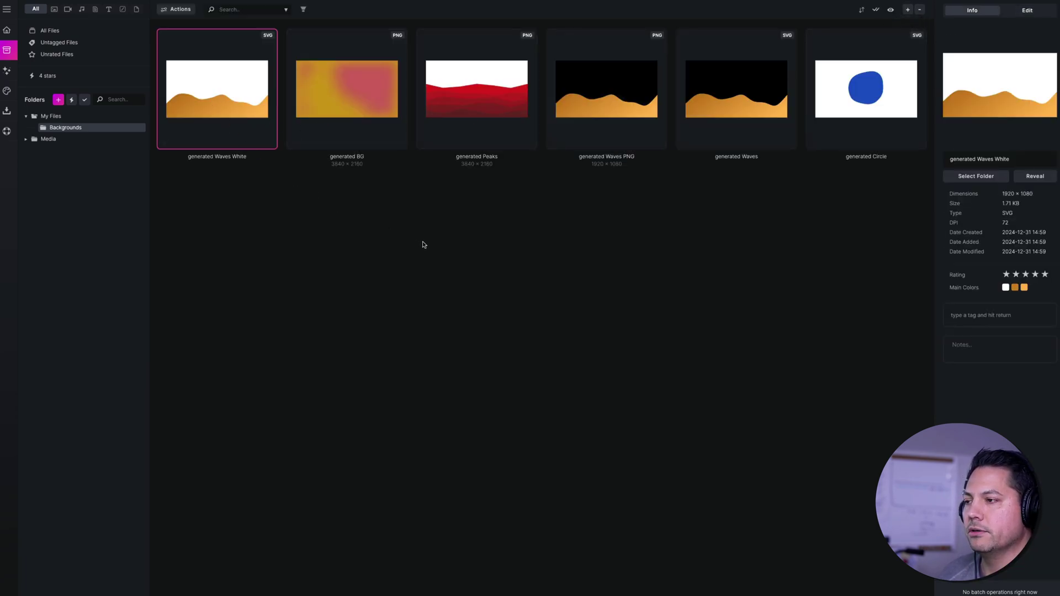
- Add a white "Your Text Here" text over the red layers of generated Peaks and save it as "generated Peaks text"
{"action": "double_click", "coordinate": [481, 91]}
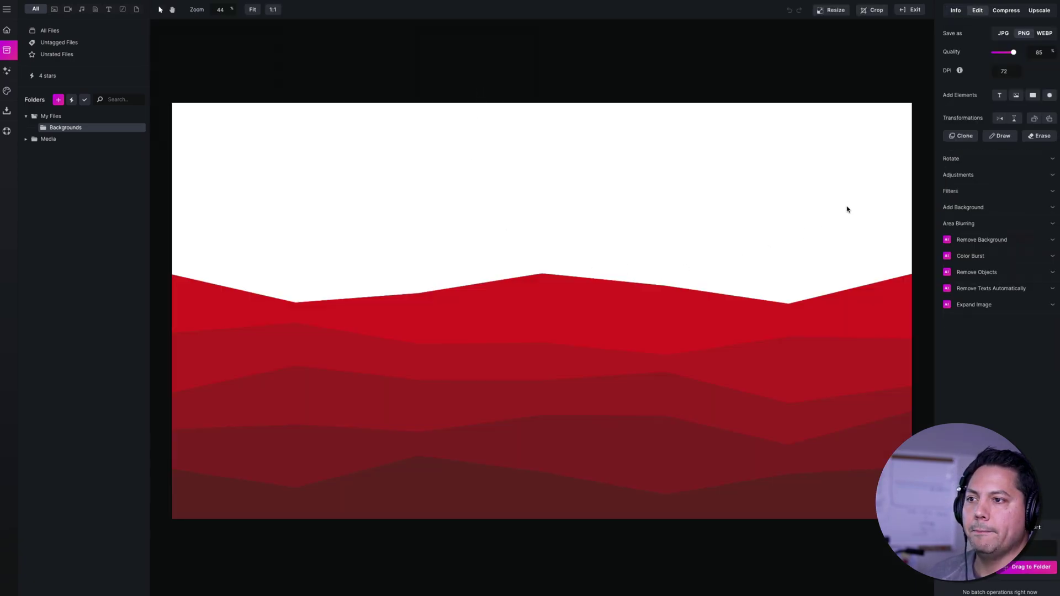
{"action": "left_click", "coordinate": [1001, 96]}
{"action": "left_click_drag", "start_coordinate": [522, 298], "coordinate": [507, 365]}
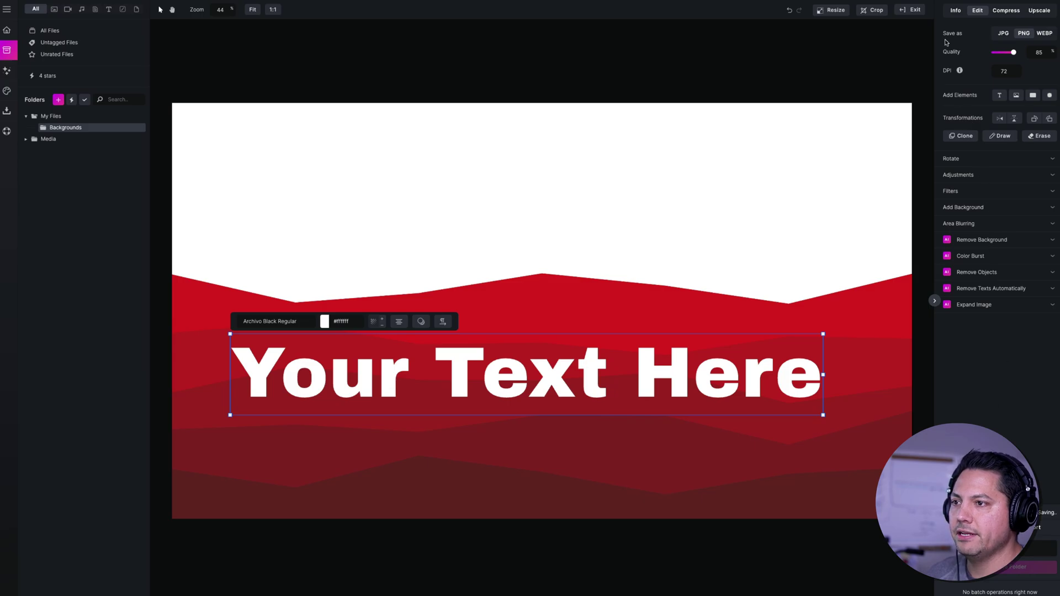
{"action": "left_click", "coordinate": [914, 10]}
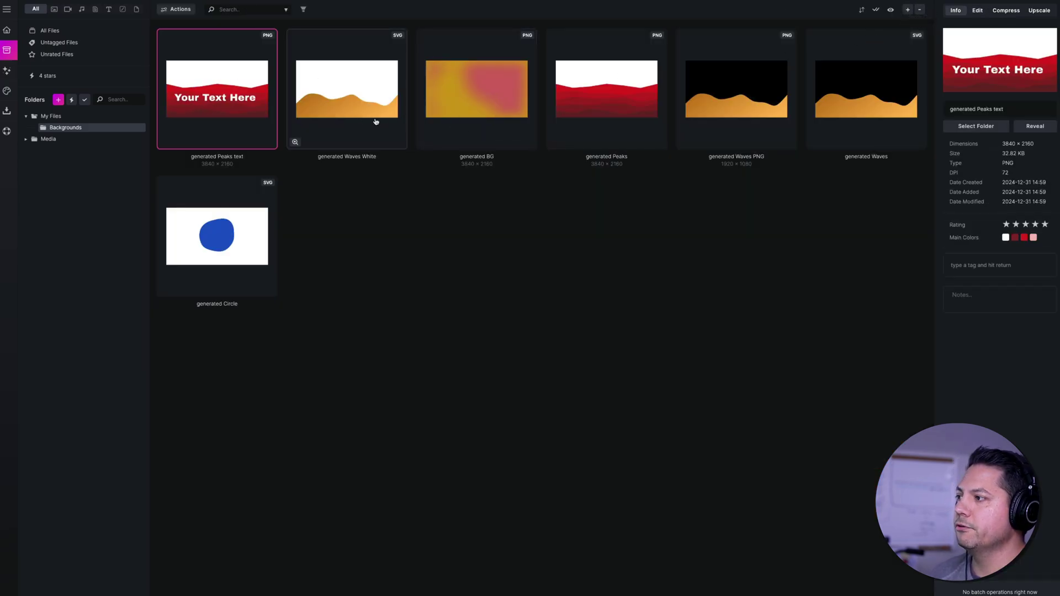
- Return to the Backgrounds generator and look through the blob, wave, layered, scattered pattern and gradient types
{"action": "mouse_move", "coordinate": [15, 129]}
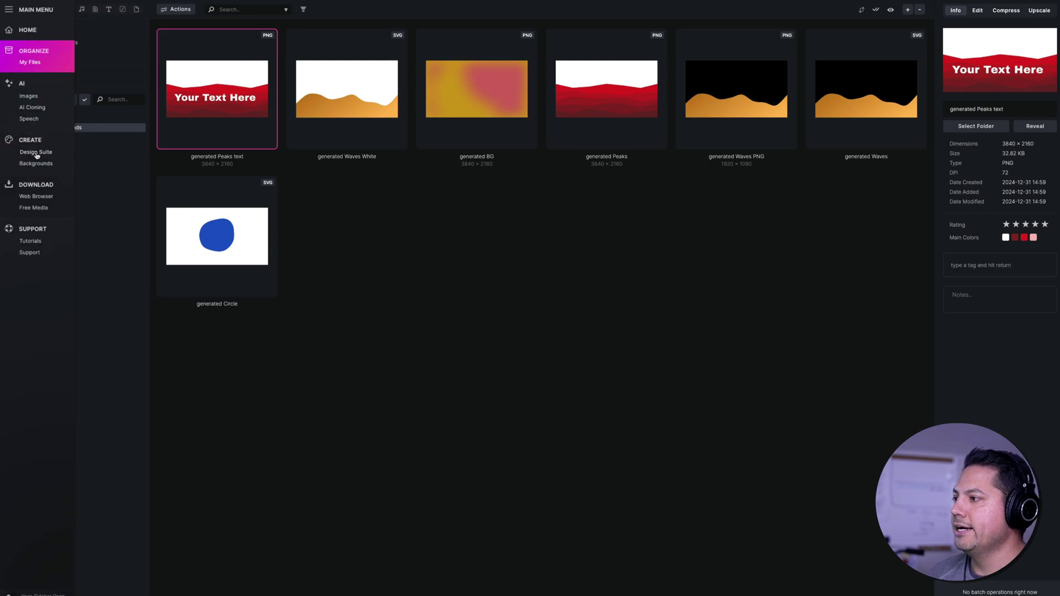
{"action": "left_click", "coordinate": [36, 164]}
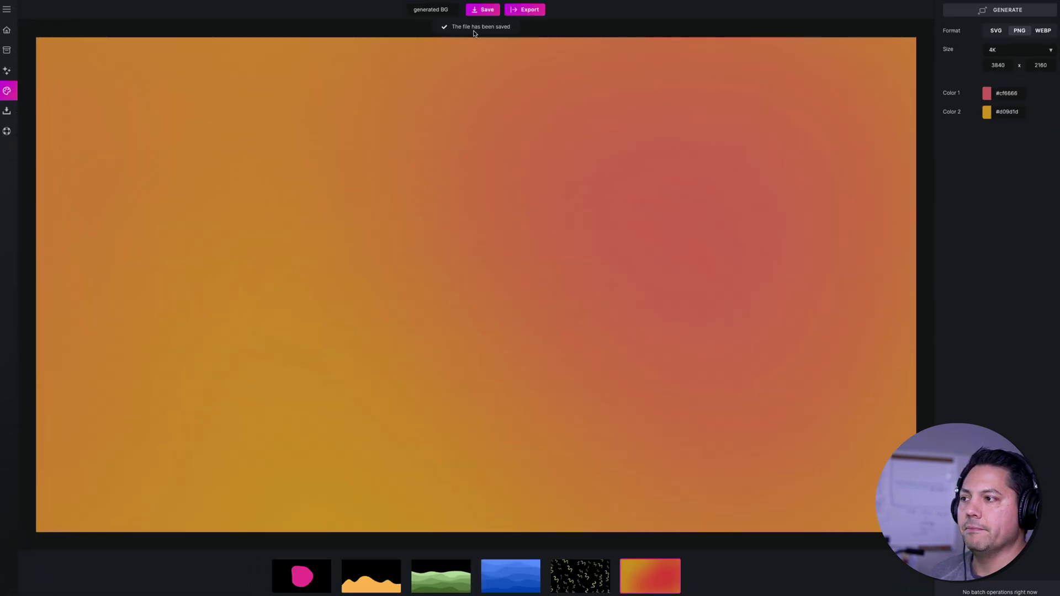
{"action": "left_click", "coordinate": [299, 589]}
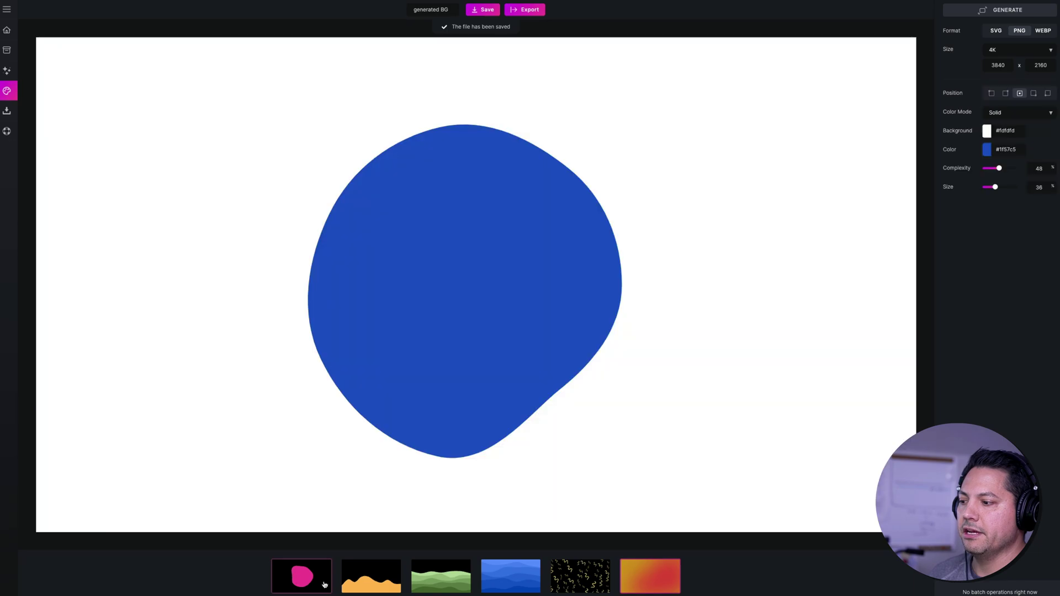
{"action": "left_click", "coordinate": [367, 583]}
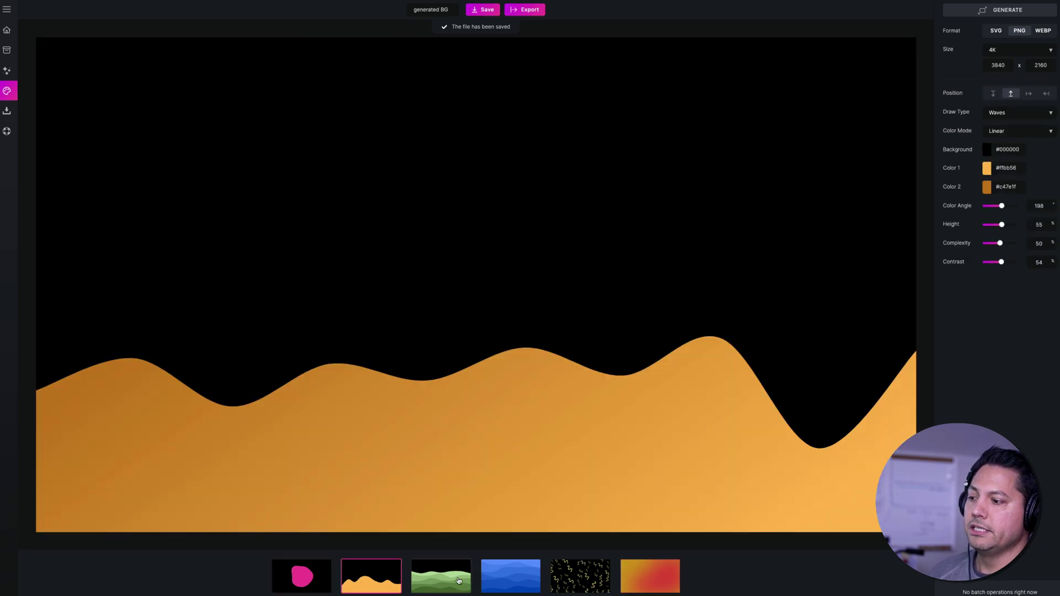
{"action": "left_click", "coordinate": [459, 581]}
{"action": "left_click", "coordinate": [519, 582]}
{"action": "left_click", "coordinate": [595, 584]}
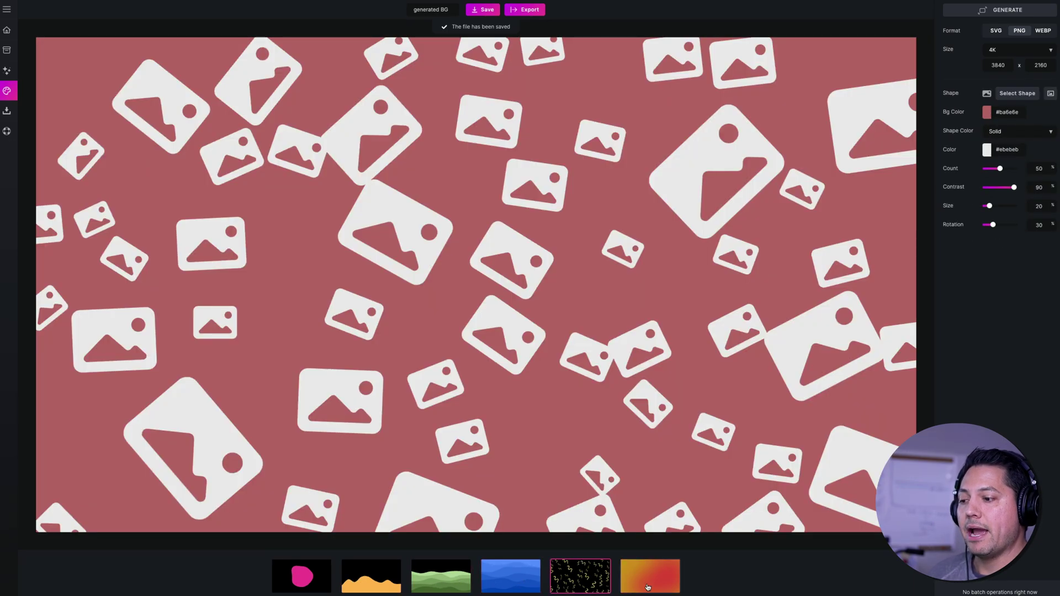
{"action": "left_click", "coordinate": [647, 587]}
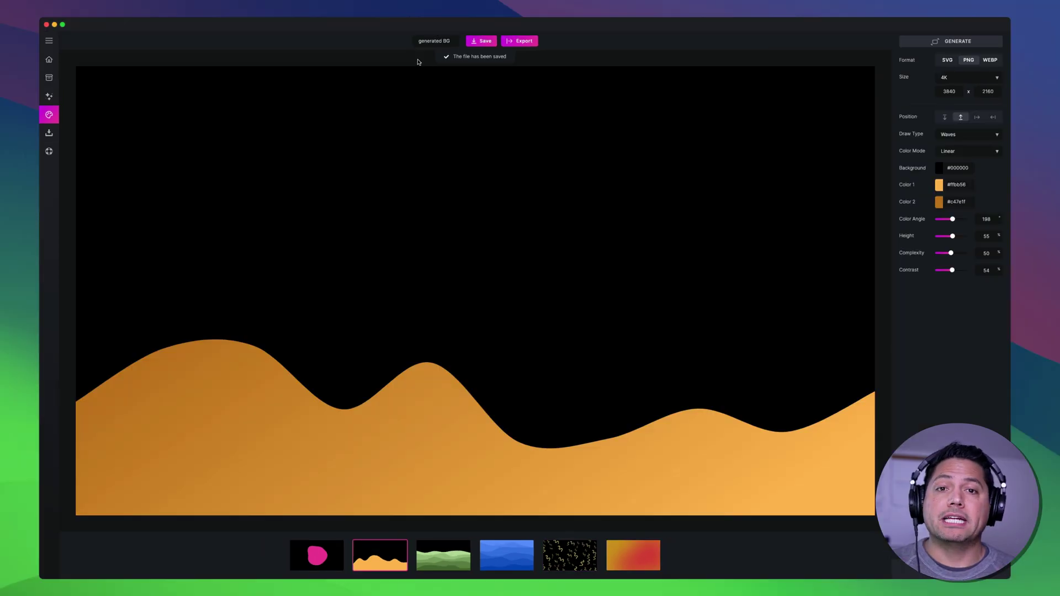